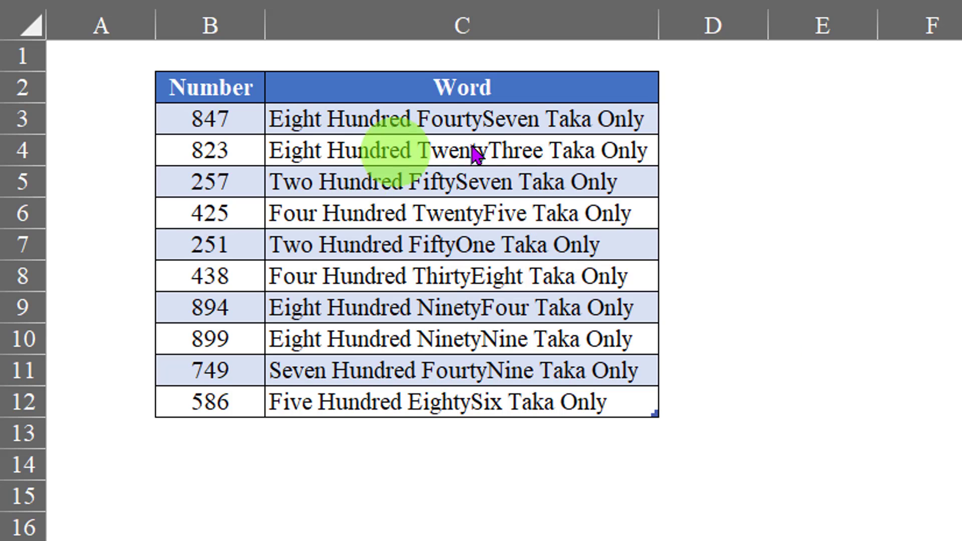
Fill the table's Word column from cell C3 with the NumberToWordEN function, using the Number cell in the same row as its argument.
{"action": "left_click_drag", "start_coordinate": [506, 122], "coordinate": [511, 398]}
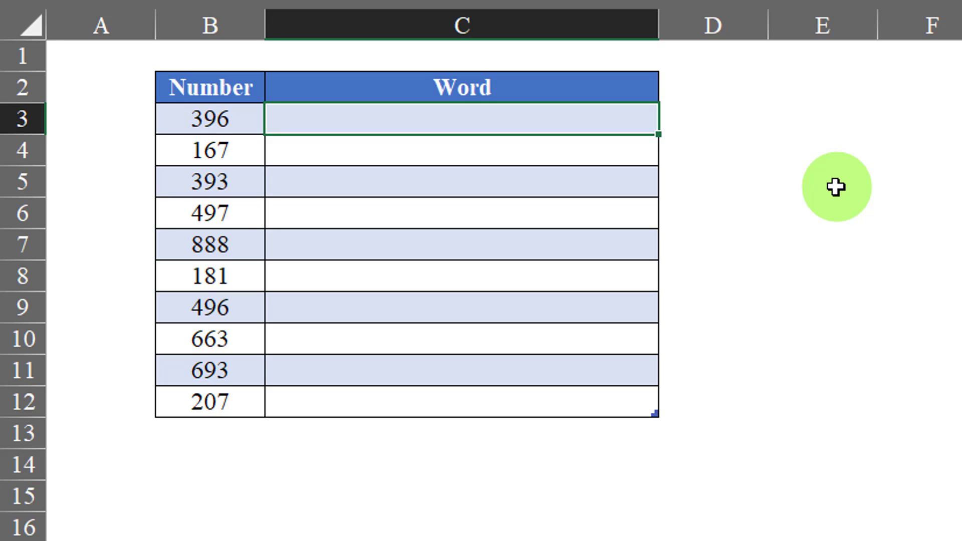
{"action": "type", "text": "="}
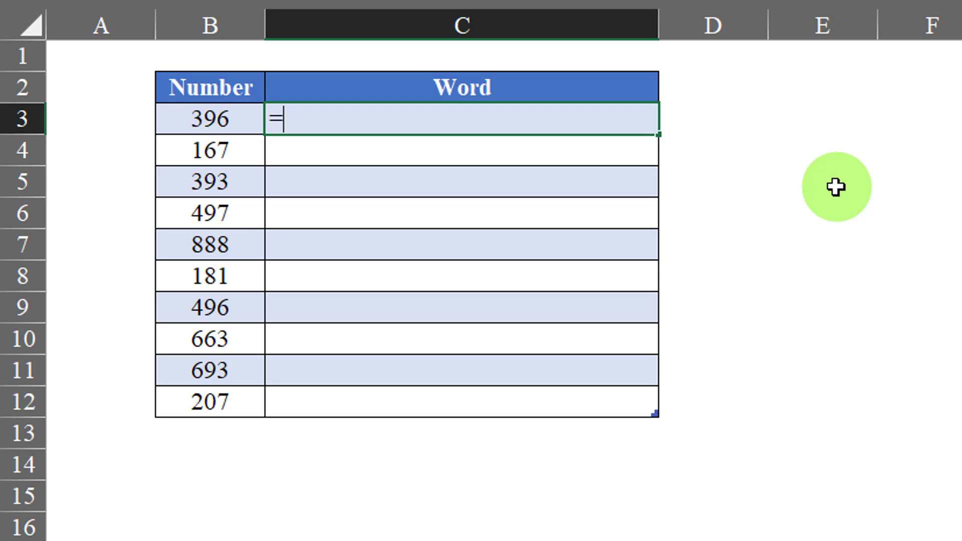
{"action": "type", "text": "number"}
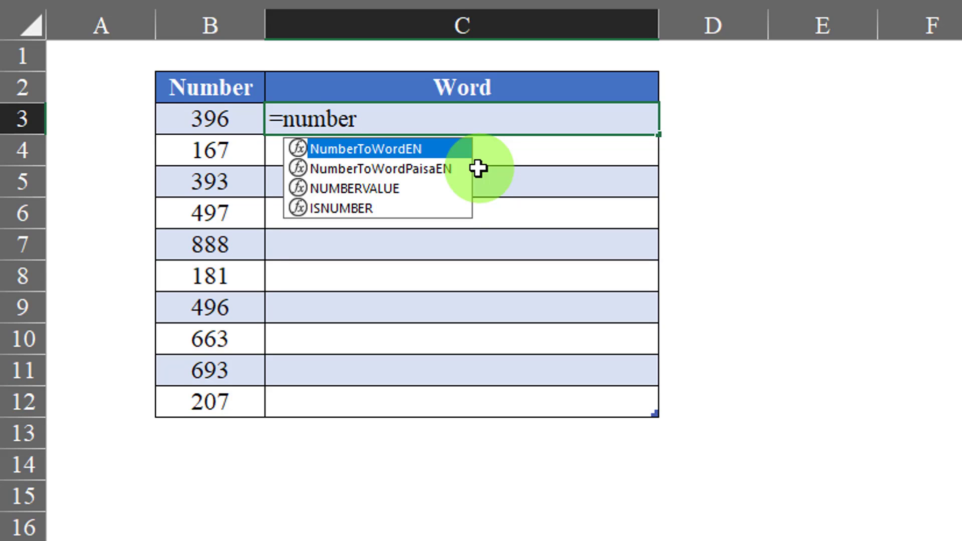
{"action": "double_click", "coordinate": [448, 150]}
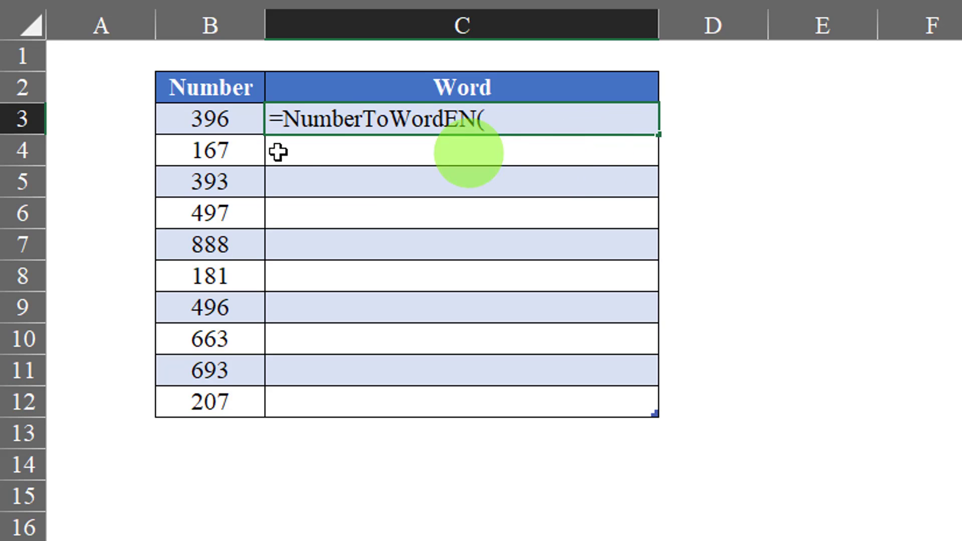
{"action": "left_click", "coordinate": [226, 124]}
{"action": "key", "text": "Return"}
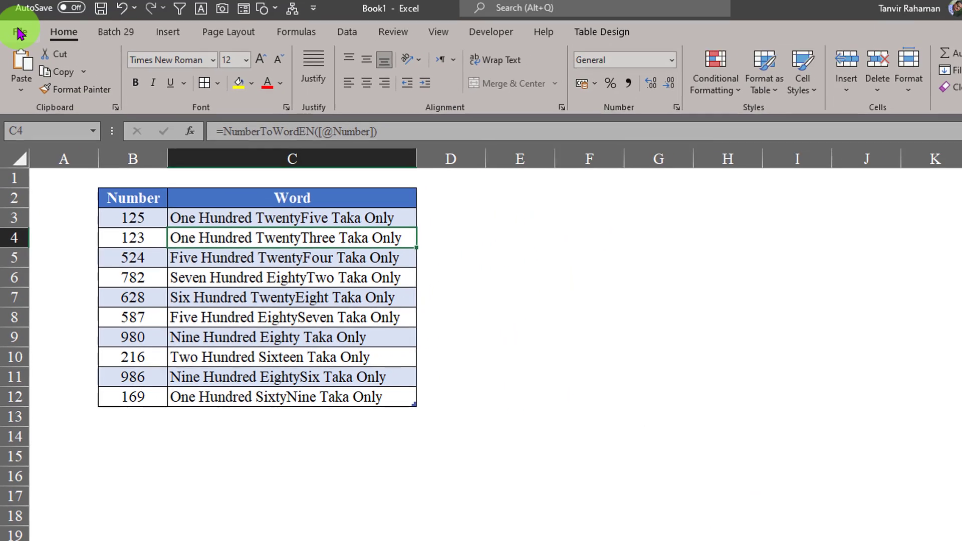
Examine the Save As file types, especially Excel Macro-Enabled Workbook (*.xlsm), and return to the sheet without saving.
{"action": "left_click", "coordinate": [18, 30]}
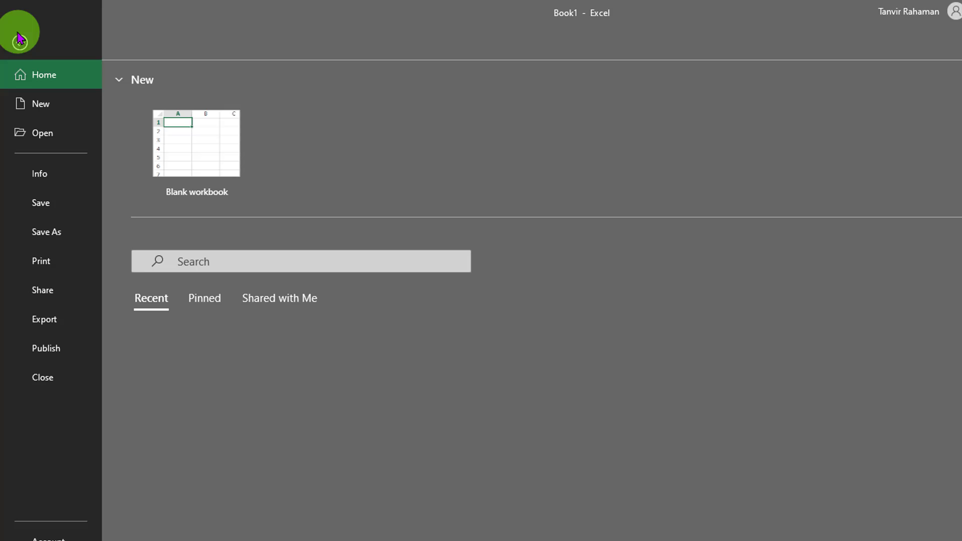
{"action": "left_click", "coordinate": [55, 235]}
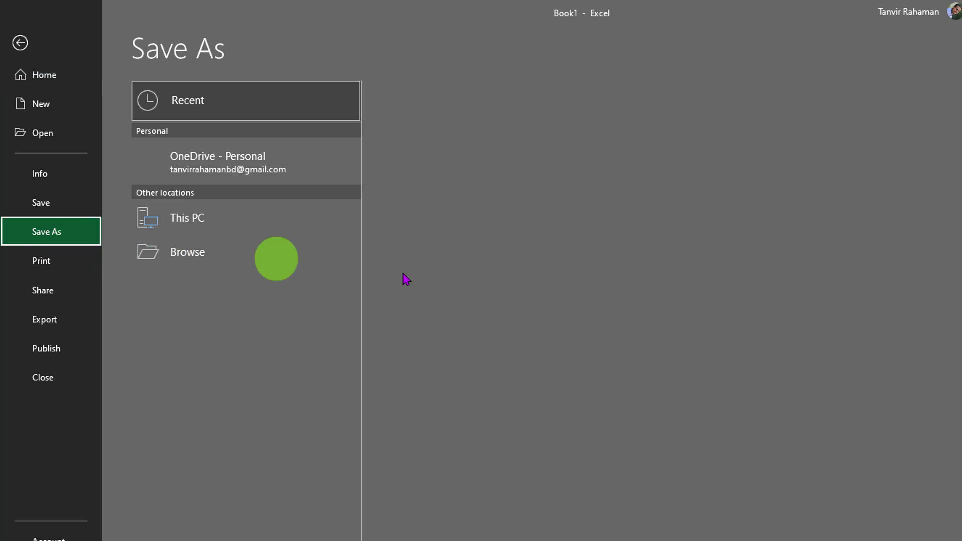
{"action": "left_click", "coordinate": [225, 281]}
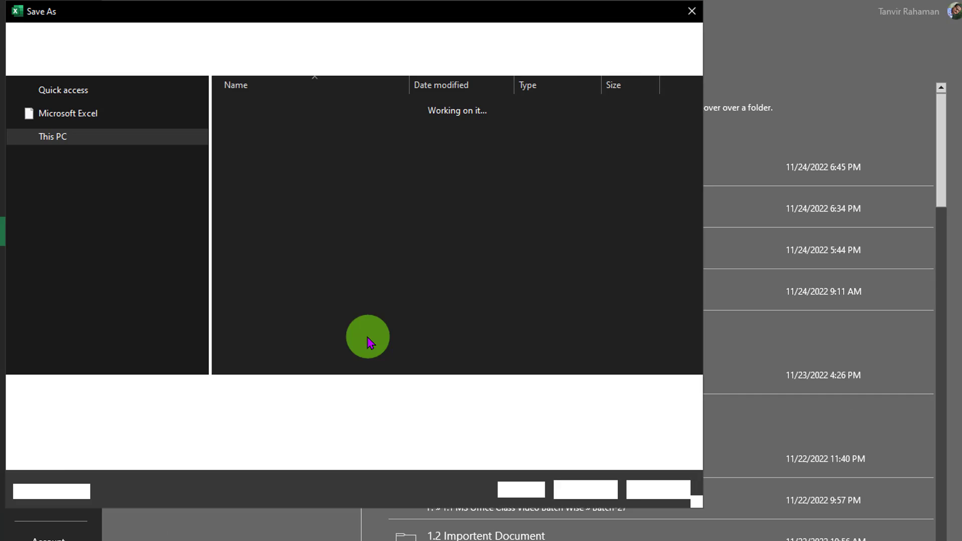
{"action": "left_click", "coordinate": [257, 410]}
{"action": "key", "text": "ctrl+2"}
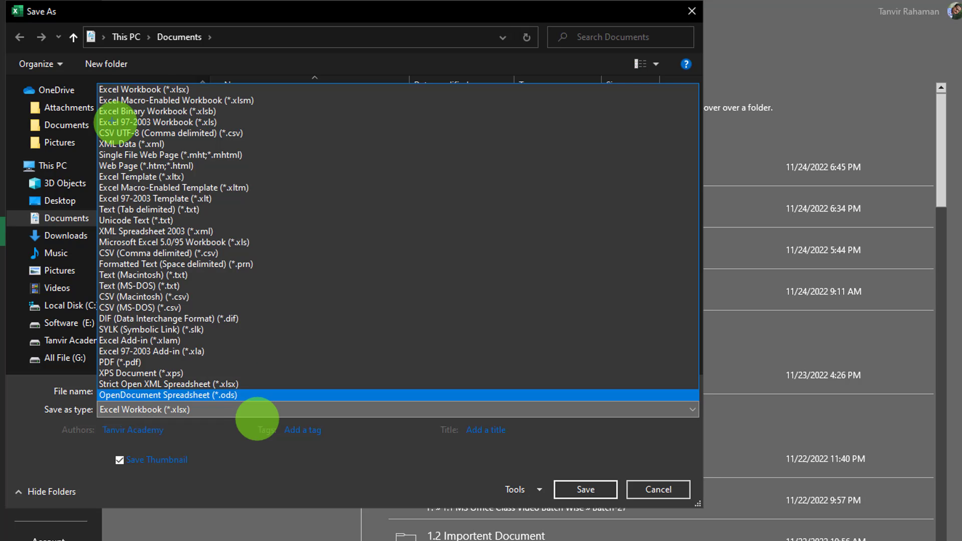
{"action": "mouse_move", "coordinate": [92, 86]}
{"action": "left_mouse_down"}
{"action": "mouse_move", "coordinate": [206, 92]}
{"action": "mouse_move", "coordinate": [275, 108]}
{"action": "mouse_move", "coordinate": [393, 182]}
{"action": "mouse_move", "coordinate": [400, 203]}
{"action": "left_mouse_up"}
{"action": "key", "text": "b"}
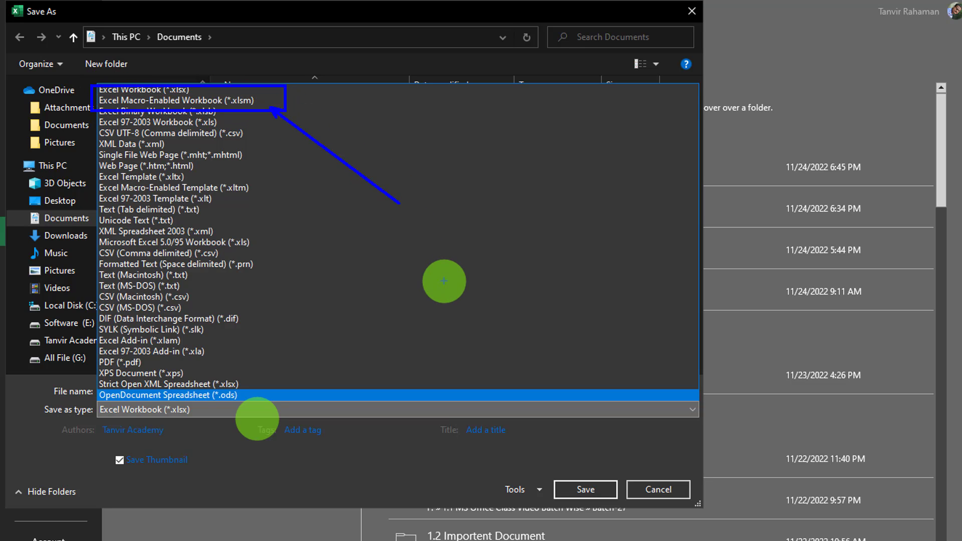
{"action": "key", "text": "Escape"}
{"action": "left_click", "coordinate": [648, 491]}
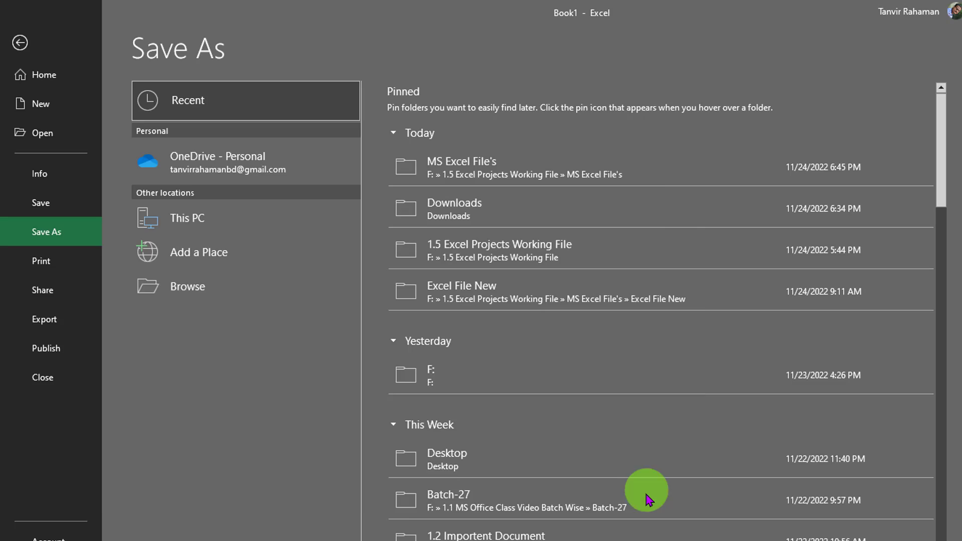
{"action": "left_click", "coordinate": [20, 43]}
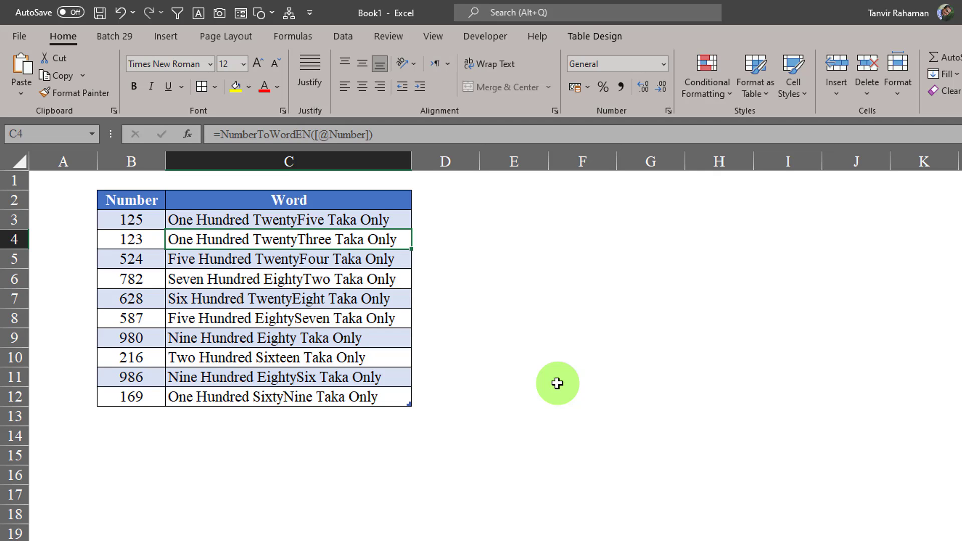
Clear the contents of the table's Word column, cells C3 to C12, and deselect the range.
{"action": "left_click_drag", "start_coordinate": [379, 220], "coordinate": [406, 401]}
{"action": "key", "text": "Delete"}
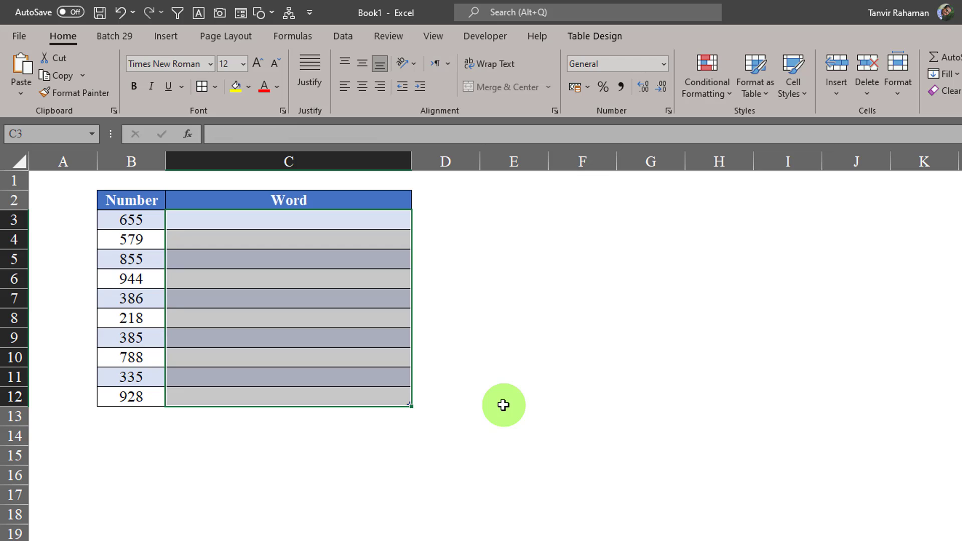
{"action": "left_click", "coordinate": [500, 401]}
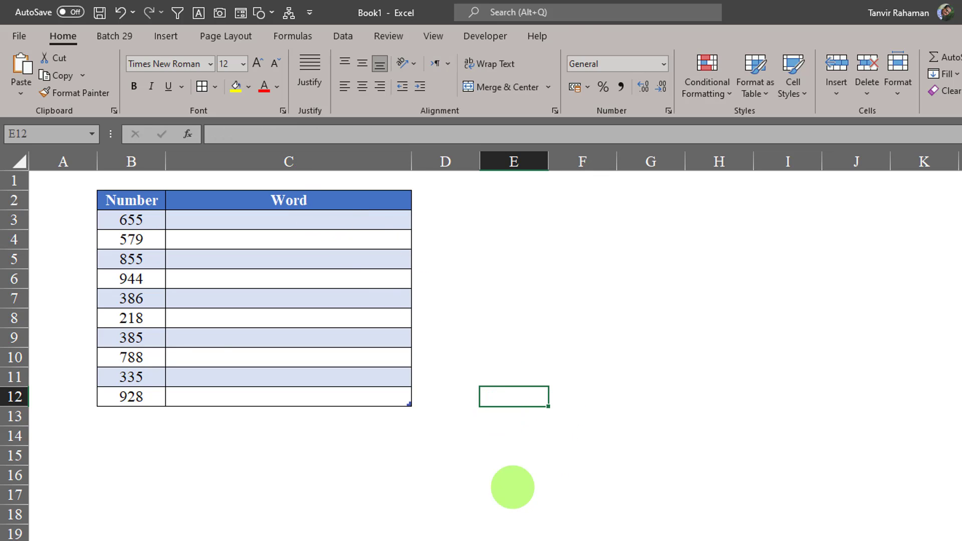
Switch to the browser and examine the two add-ins download links on the "Number to Word in Excel (English)" page.
{"action": "key", "text": "alt+Tab"}
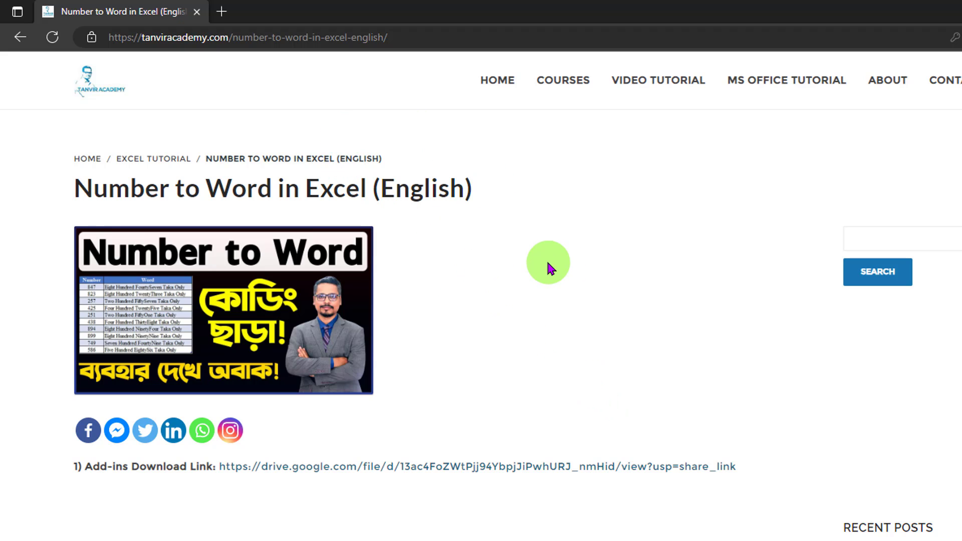
{"action": "scroll", "coordinate": [567, 300], "scroll_direction": "down", "scroll_amount": 2}
{"action": "scroll", "coordinate": [570, 304], "scroll_direction": "down", "scroll_amount": 3}
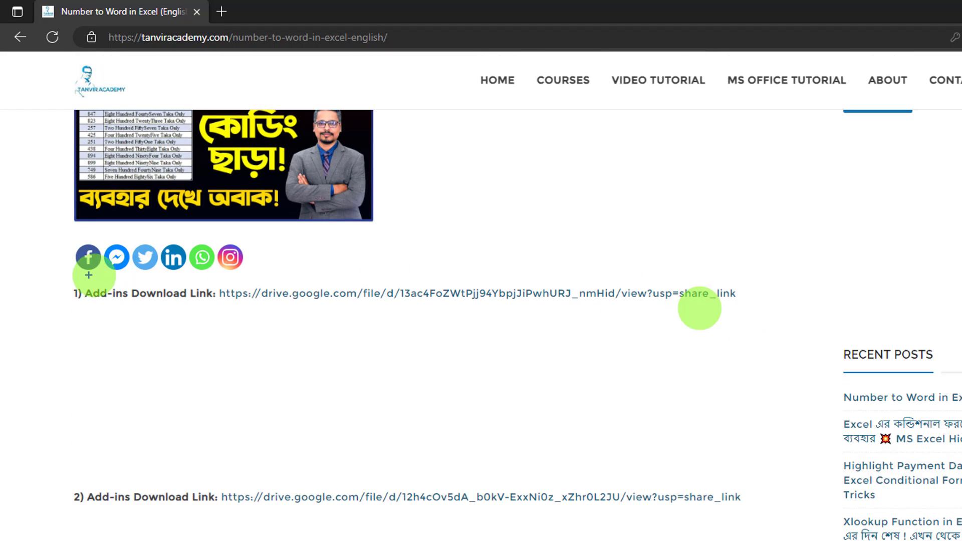
{"action": "mouse_move", "coordinate": [70, 275]}
{"action": "left_mouse_down"}
{"action": "mouse_move", "coordinate": [694, 329]}
{"action": "mouse_move", "coordinate": [766, 317]}
{"action": "left_mouse_up"}
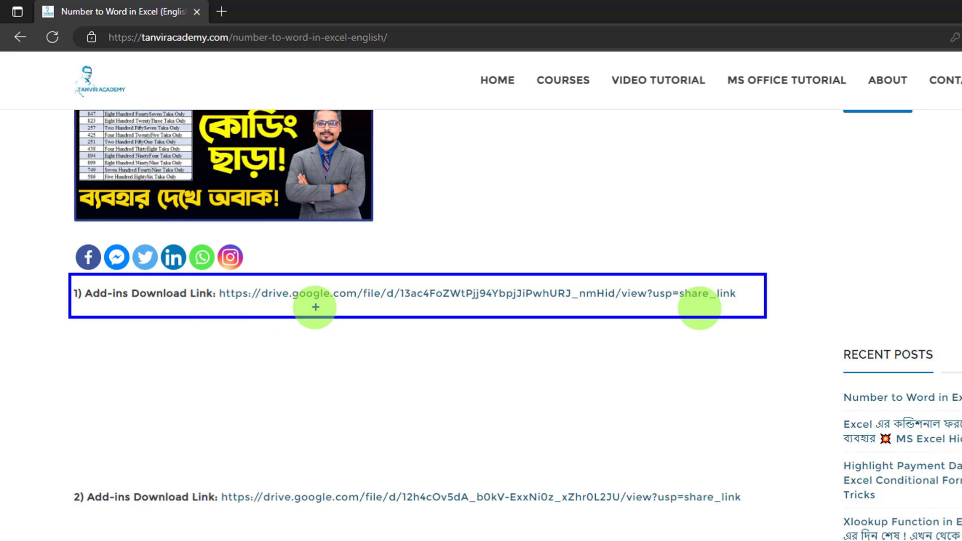
{"action": "left_click_drag", "start_coordinate": [424, 312], "coordinate": [424, 396]}
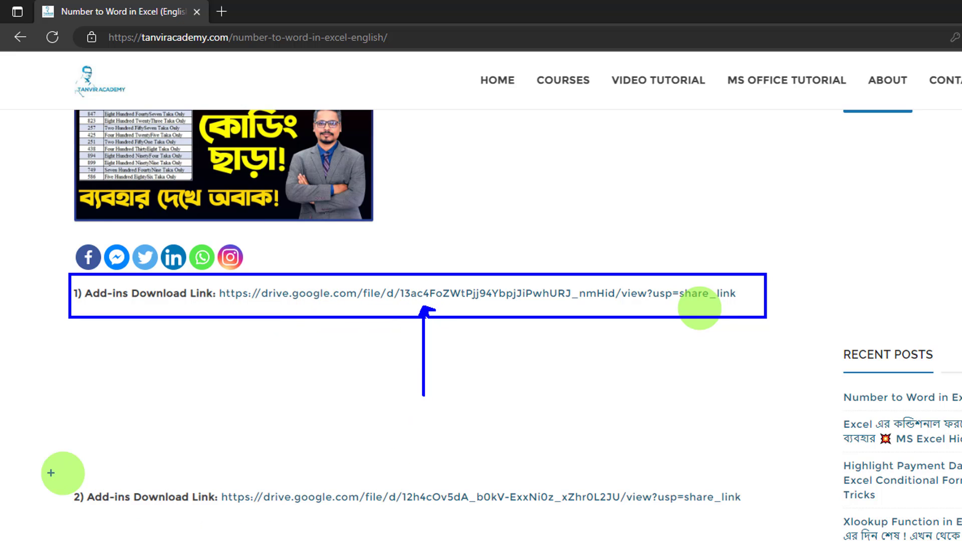
{"action": "mouse_move", "coordinate": [37, 469]}
{"action": "left_mouse_down"}
{"action": "mouse_move", "coordinate": [471, 536]}
{"action": "mouse_move", "coordinate": [765, 531]}
{"action": "left_mouse_up"}
{"action": "left_click_drag", "start_coordinate": [607, 512], "coordinate": [611, 540]}
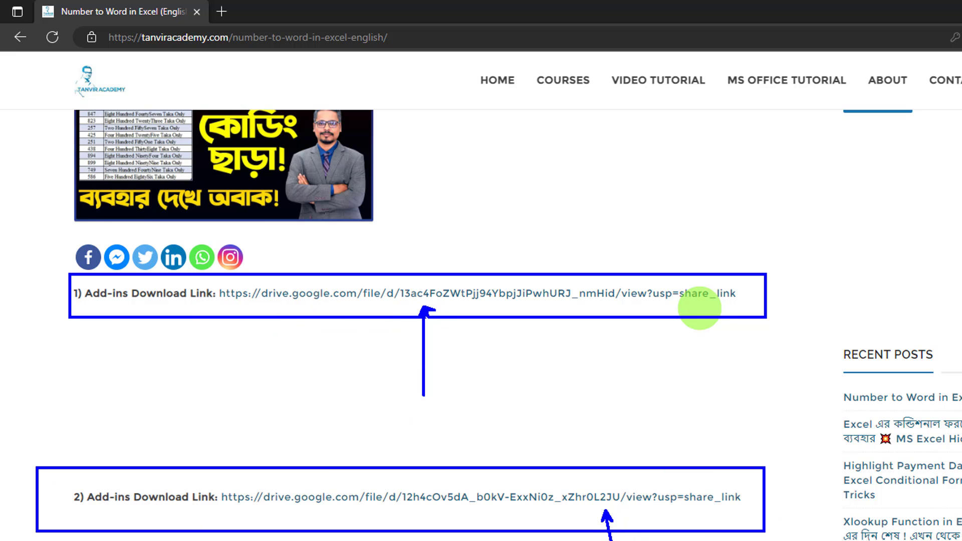
{"action": "mouse_move", "coordinate": [69, 340]}
{"action": "left_mouse_down"}
{"action": "mouse_move", "coordinate": [678, 371]}
{"action": "mouse_move", "coordinate": [802, 425]}
{"action": "mouse_move", "coordinate": [785, 420]}
{"action": "left_mouse_up"}
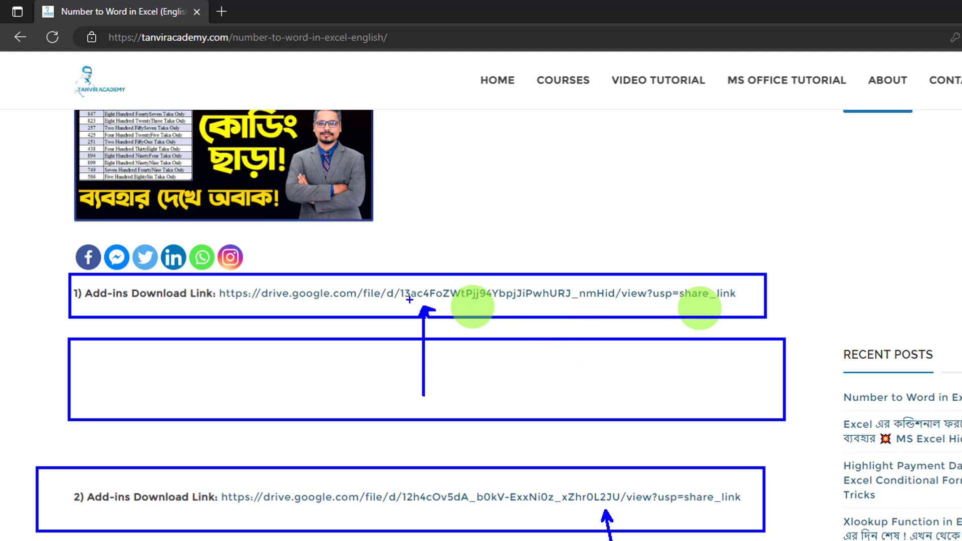
{"action": "key", "text": "Escape"}
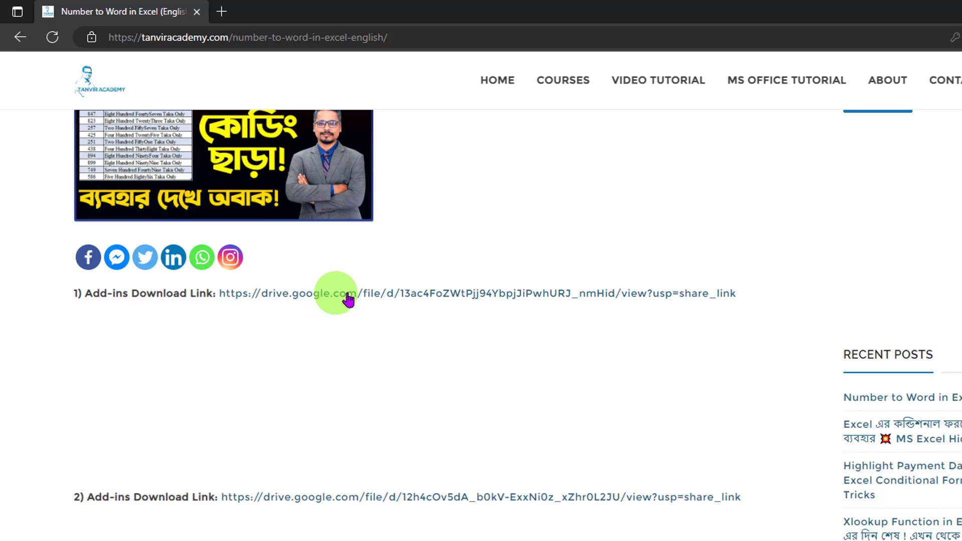
Download NumberToWordEN.zip from the first add-ins download link and locate it in the Downloads folder in File Explorer.
{"action": "left_click", "coordinate": [449, 300]}
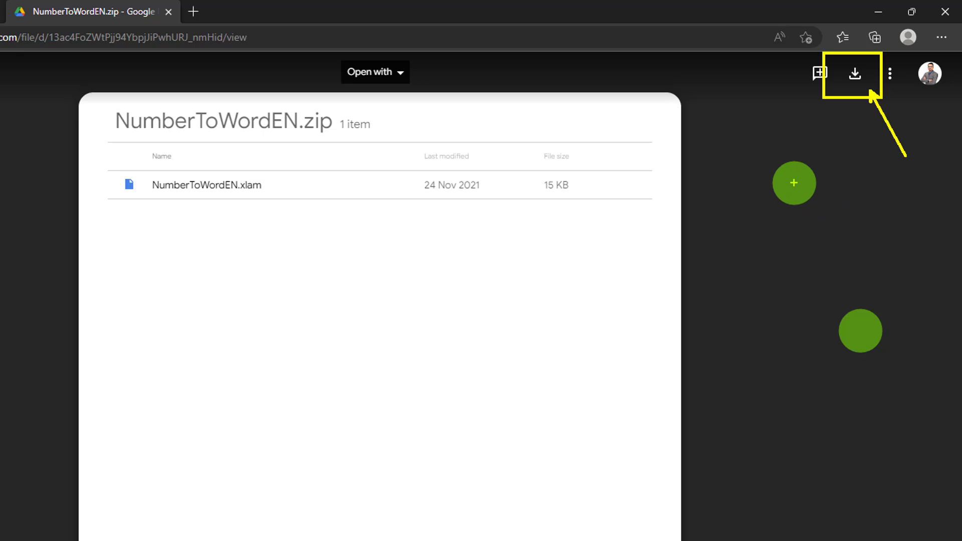
{"action": "left_click", "coordinate": [855, 73]}
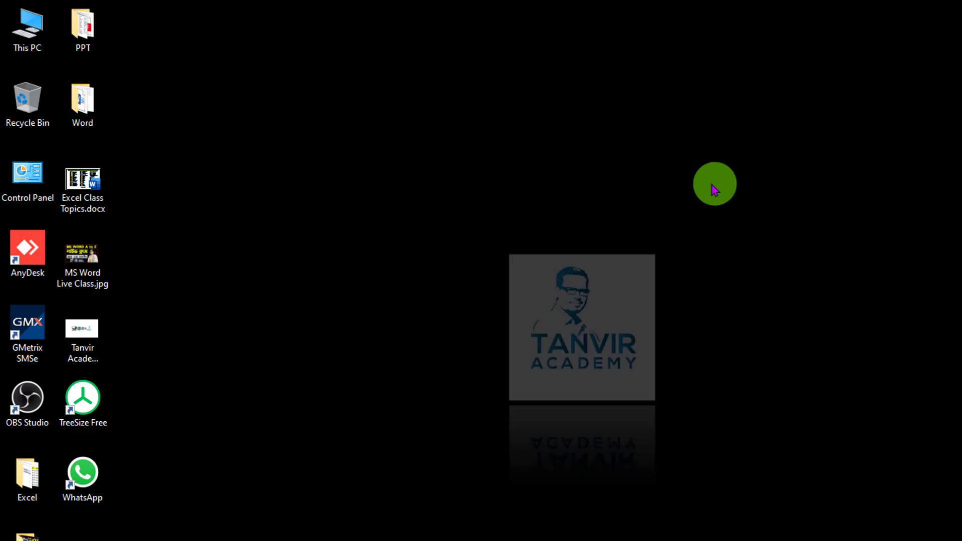
{"action": "double_click", "coordinate": [20, 42]}
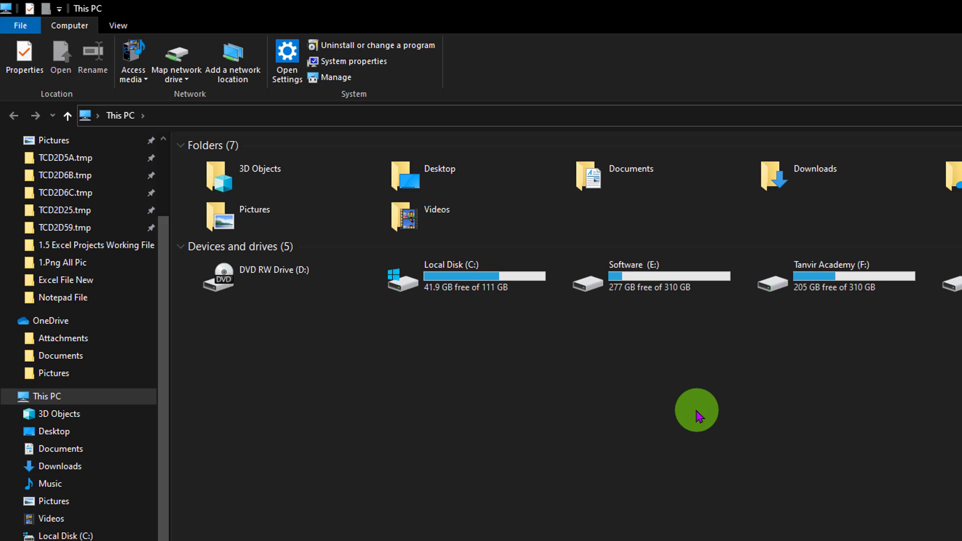
{"action": "double_click", "coordinate": [801, 185]}
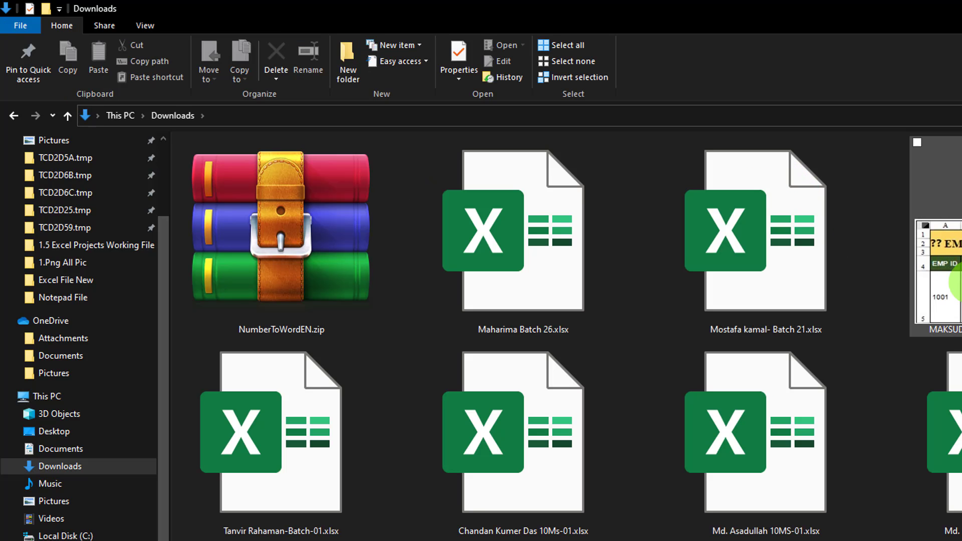
{"action": "key", "text": "ctrl+2"}
{"action": "mouse_move", "coordinate": [175, 143]}
{"action": "left_mouse_down"}
{"action": "mouse_move", "coordinate": [358, 269]}
{"action": "mouse_move", "coordinate": [440, 390]}
{"action": "left_mouse_up"}
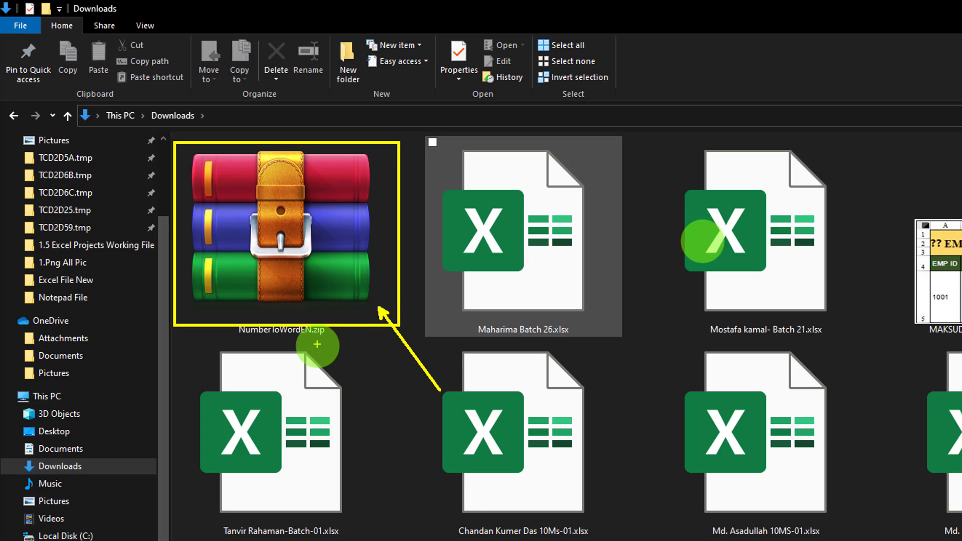
{"action": "key", "text": "Escape"}
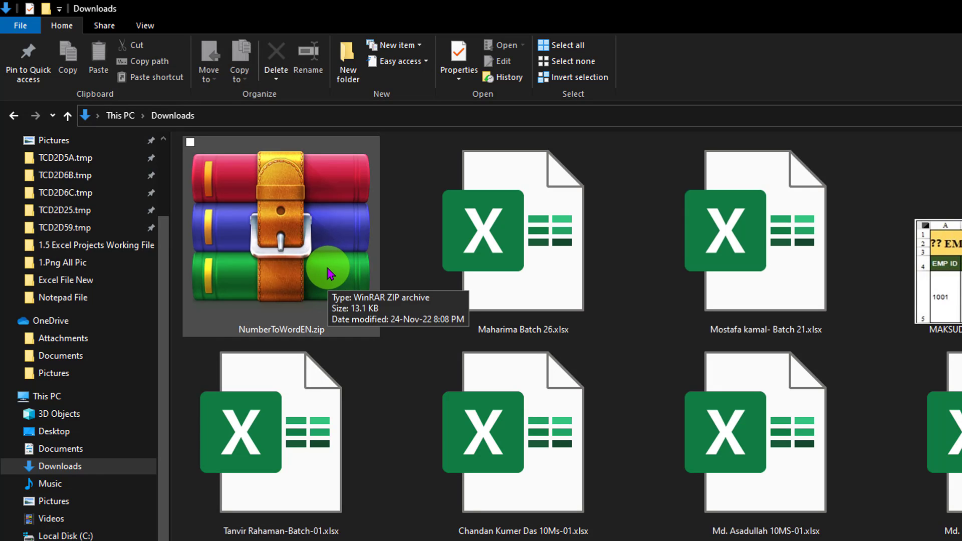
Extract NumberToWordEN.zip into a NumberToWordEN folder inside Downloads, keeping the default extraction options.
{"action": "left_click", "coordinate": [281, 195]}
{"action": "right_click", "coordinate": [282, 196]}
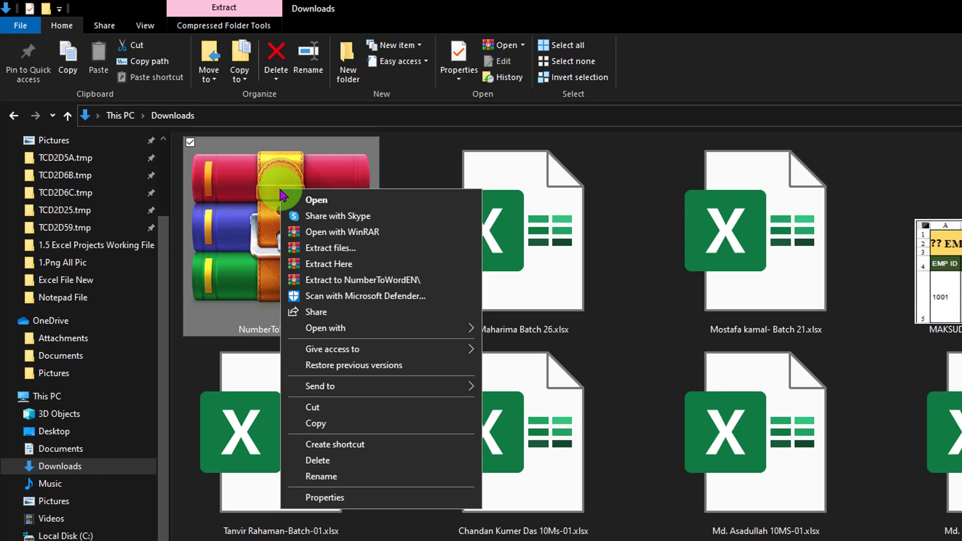
{"action": "left_click", "coordinate": [345, 249]}
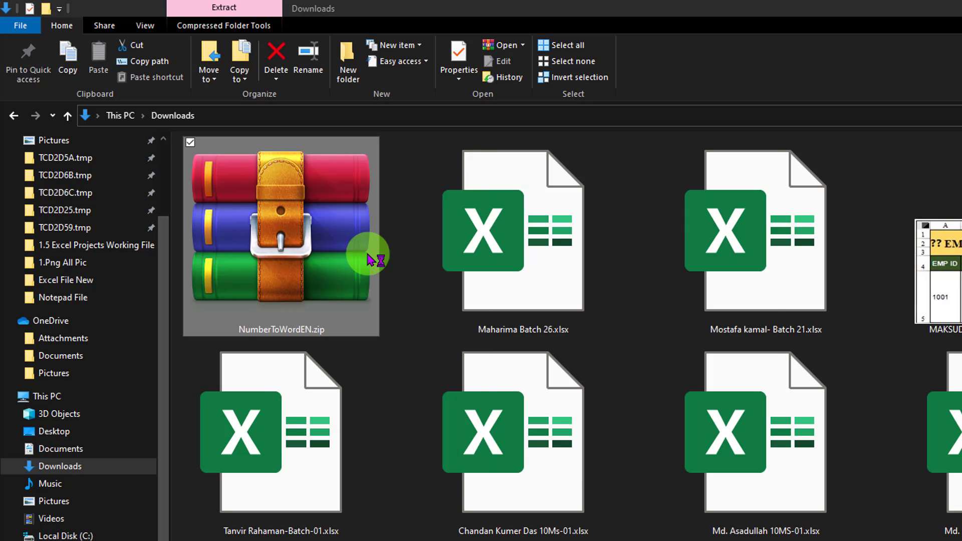
{"action": "left_click_drag", "start_coordinate": [537, 158], "coordinate": [490, 148]}
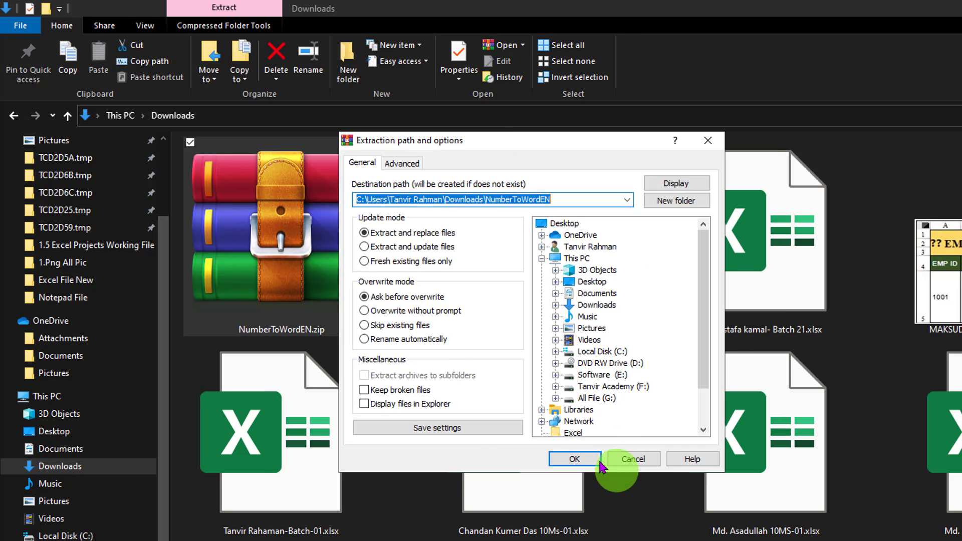
{"action": "left_click", "coordinate": [573, 457]}
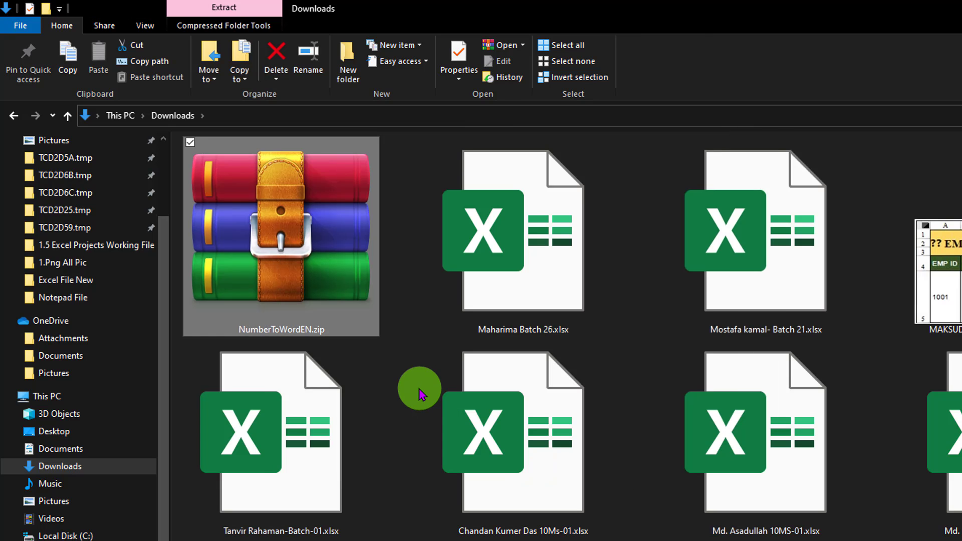
Cut the extracted NumberToWordEN folder from Downloads so it can be moved elsewhere.
{"action": "scroll", "coordinate": [769, 444], "scroll_direction": "down", "scroll_amount": 10}
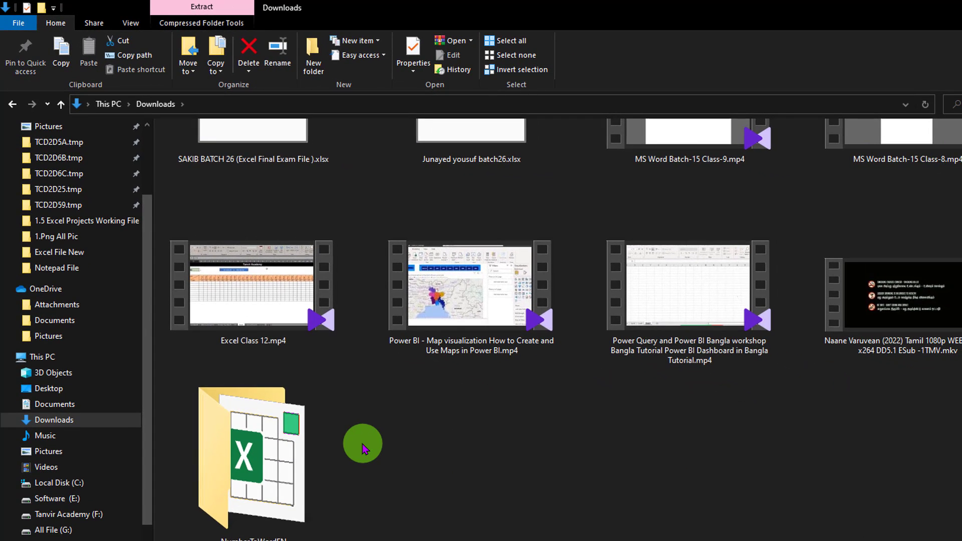
{"action": "left_click", "coordinate": [275, 456]}
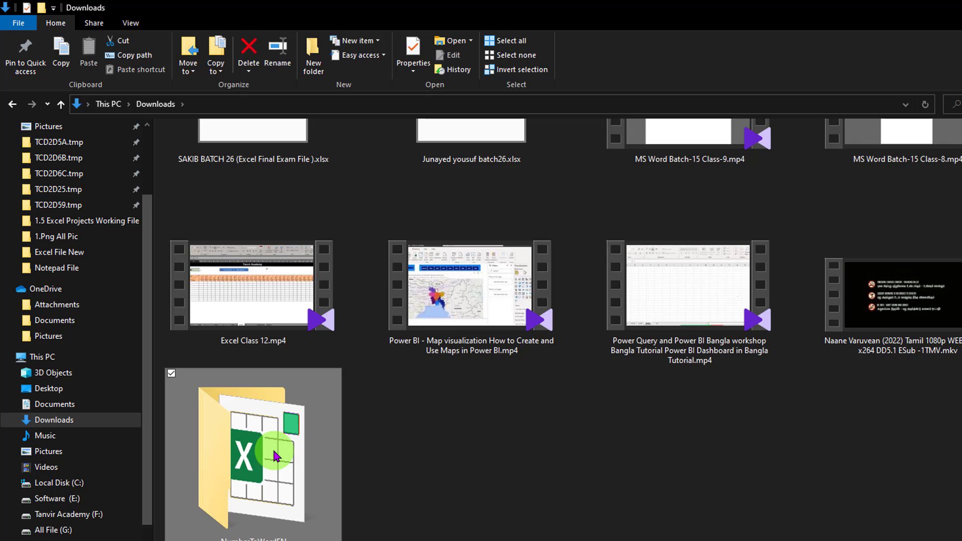
{"action": "right_click", "coordinate": [259, 422]}
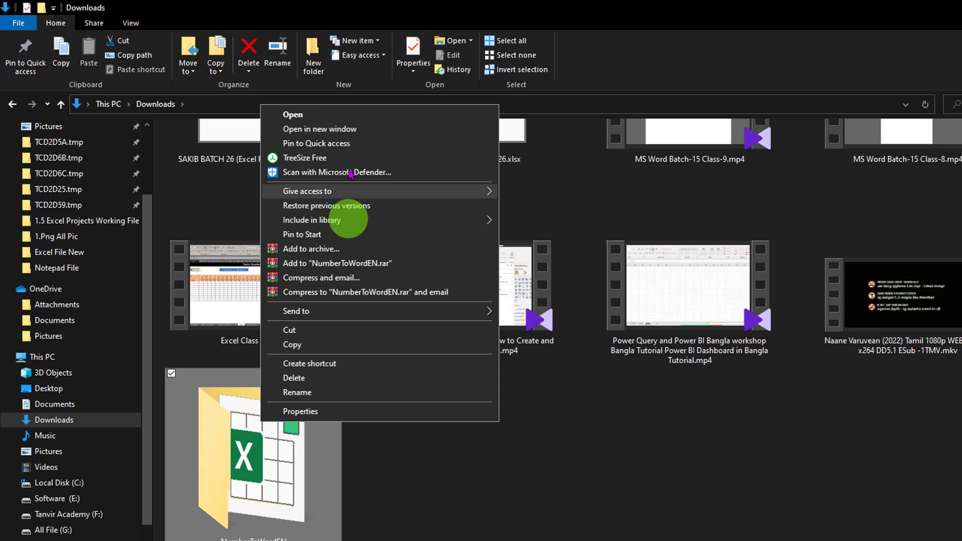
{"action": "left_click", "coordinate": [300, 329]}
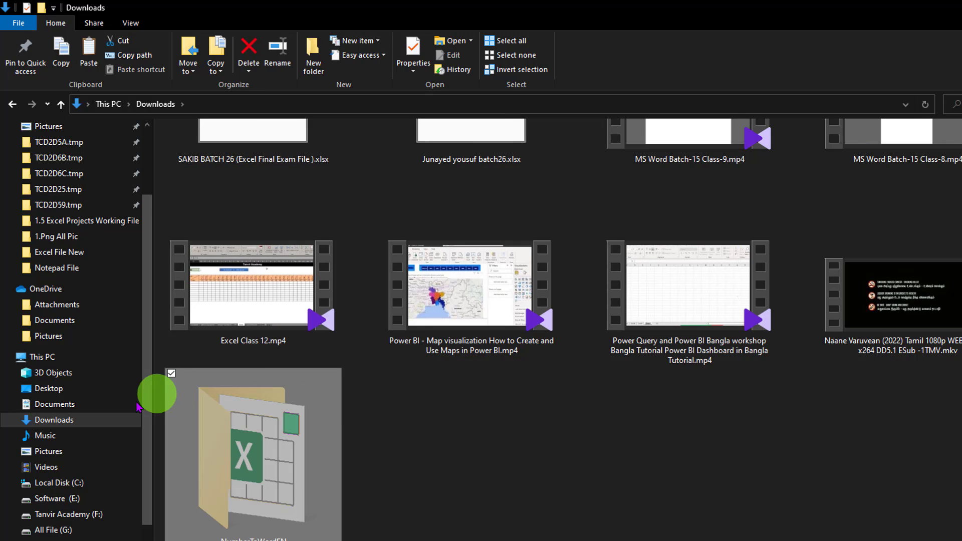
Create a new folder named Add-ins in the root of drive F:.
{"action": "scroll", "coordinate": [120, 441], "scroll_direction": "down", "scroll_amount": 1}
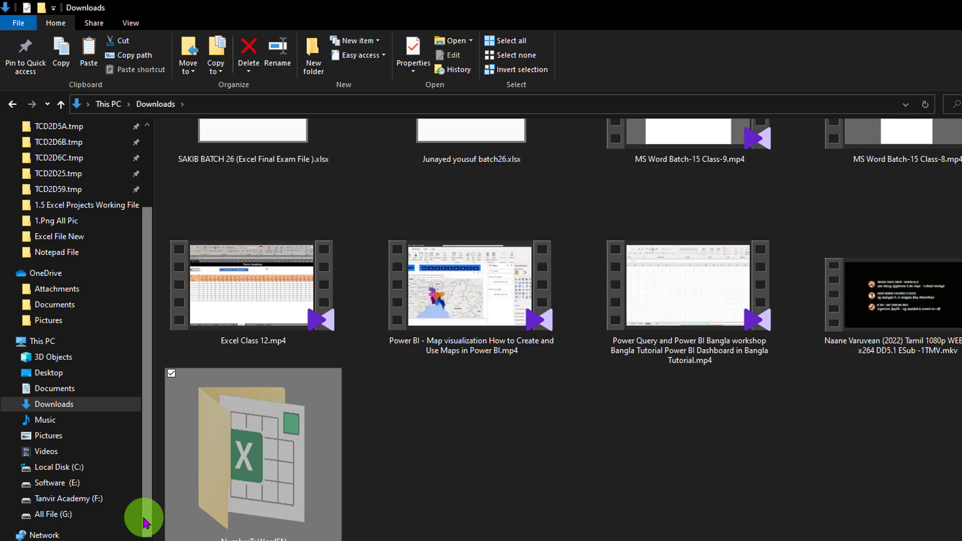
{"action": "left_click", "coordinate": [89, 499]}
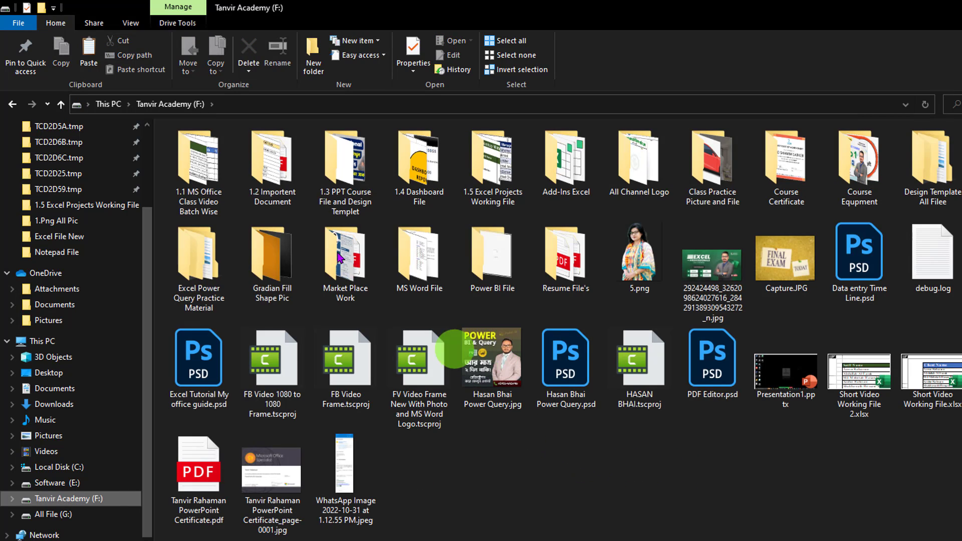
{"action": "right_click", "coordinate": [513, 451]}
{"action": "mouse_move", "coordinate": [568, 425]}
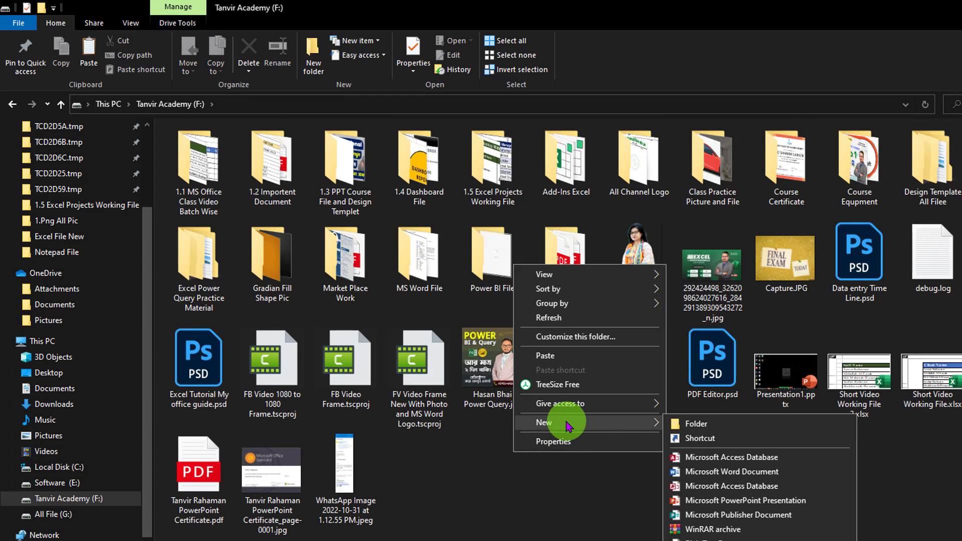
{"action": "left_click", "coordinate": [695, 424]}
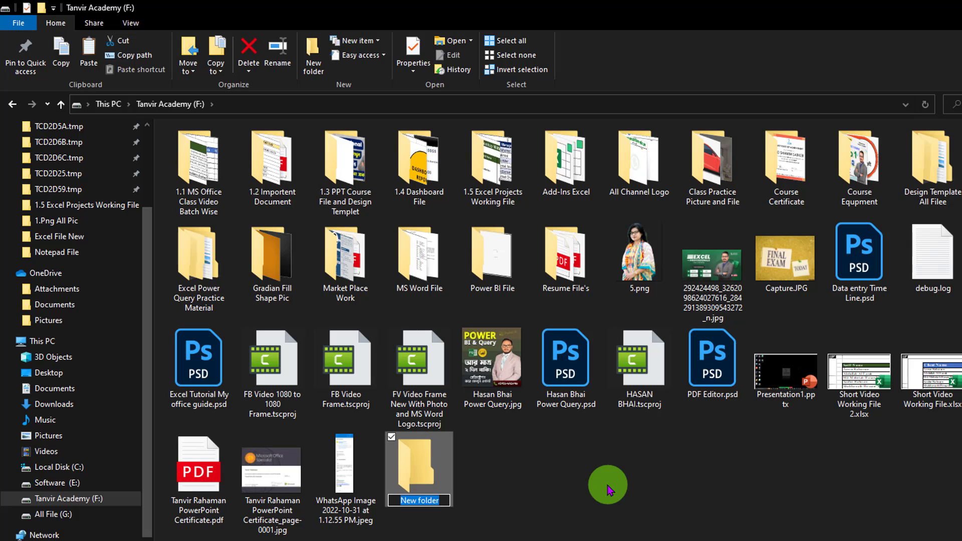
{"action": "type", "text": "Add"}
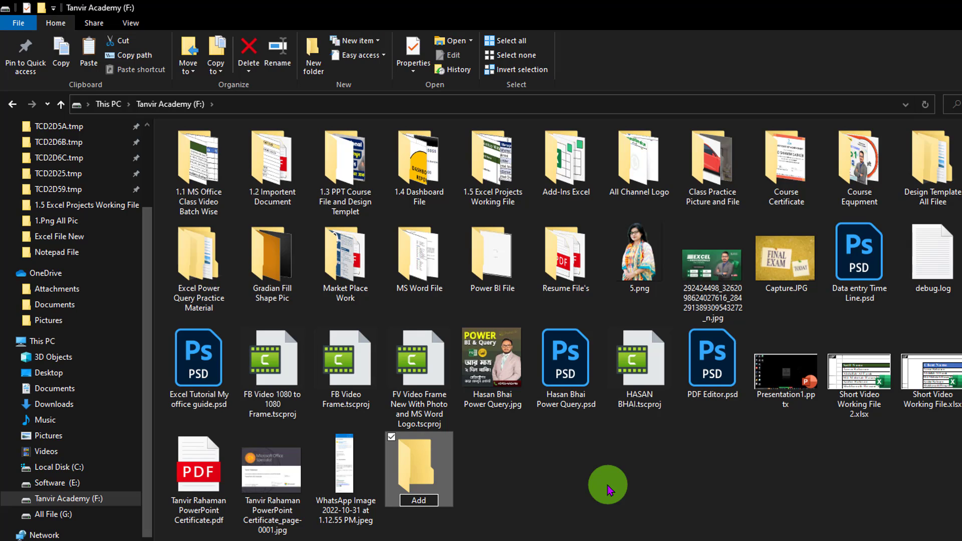
{"action": "type", "text": "-ins"}
{"action": "key", "text": "Return"}
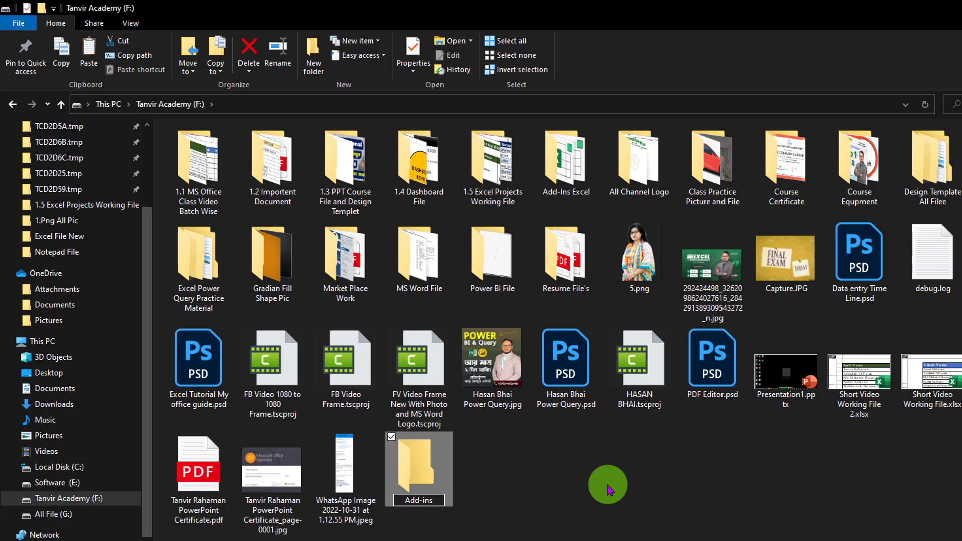
Paste the NumberToWordEN folder into the Add-ins folder on drive F: and close the File Explorer window.
{"action": "double_click", "coordinate": [424, 461]}
{"action": "right_click", "coordinate": [414, 304]}
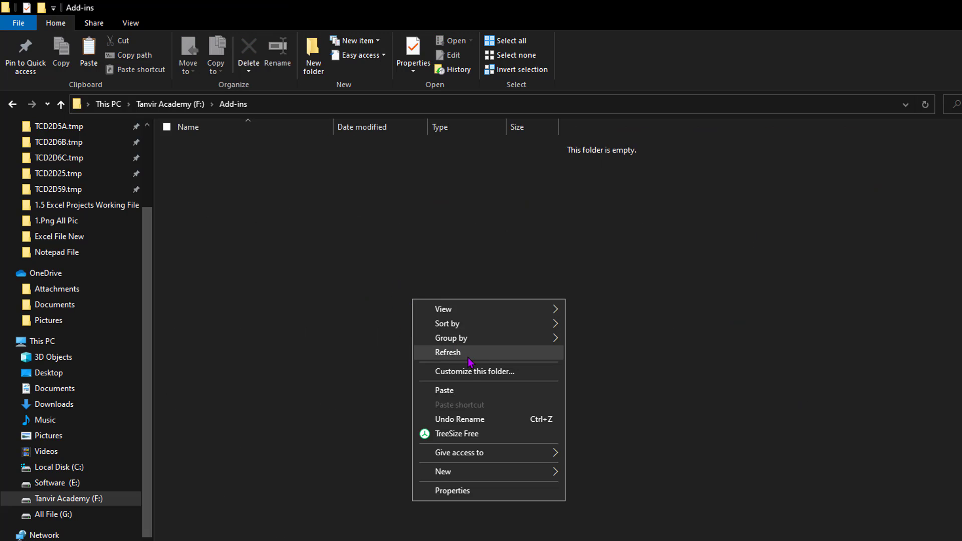
{"action": "left_click", "coordinate": [466, 388]}
{"action": "left_click", "coordinate": [462, 273]}
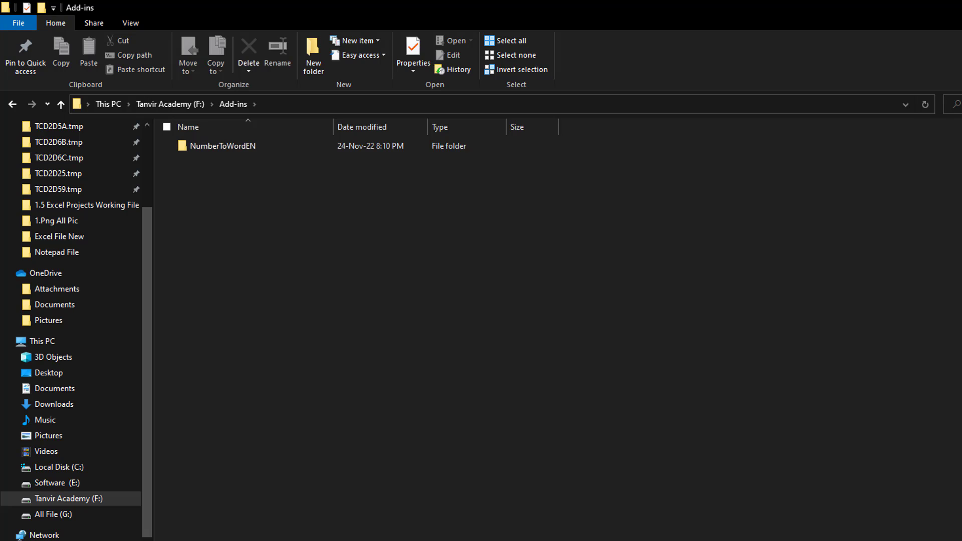
{"action": "left_click", "coordinate": [961, 8]}
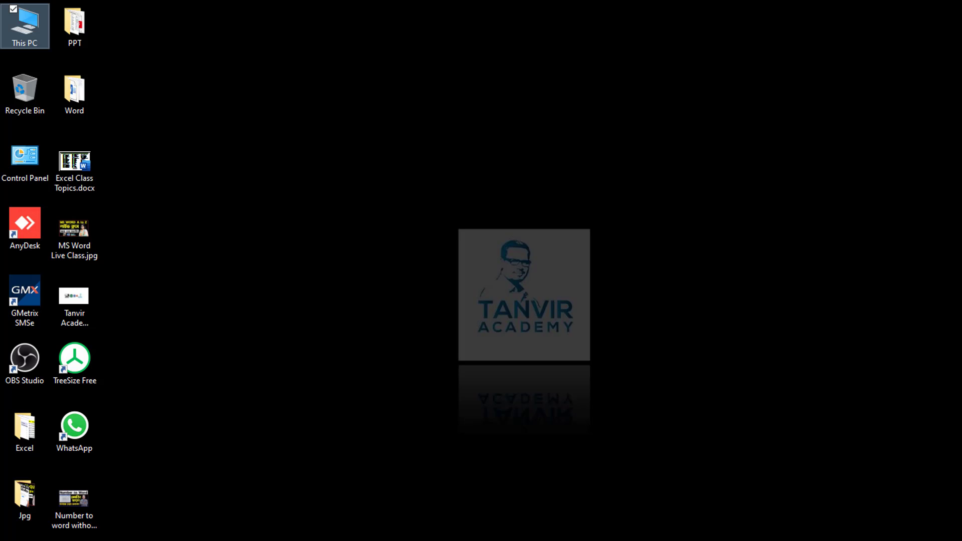
Switch to the Book1 workbook in Excel and check in the ribbon customization options that the Developer tab is enabled.
{"action": "left_click", "coordinate": [622, 540]}
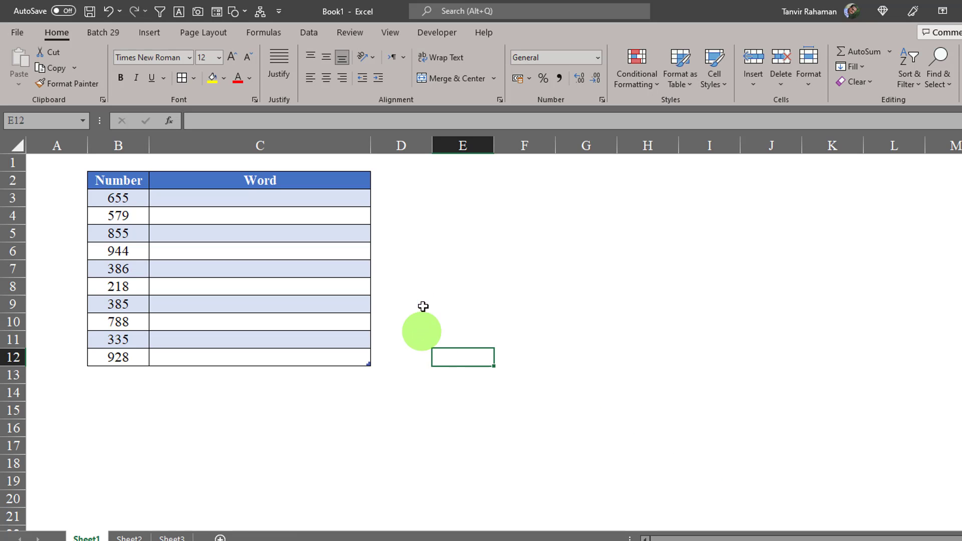
{"action": "left_click", "coordinate": [423, 305]}
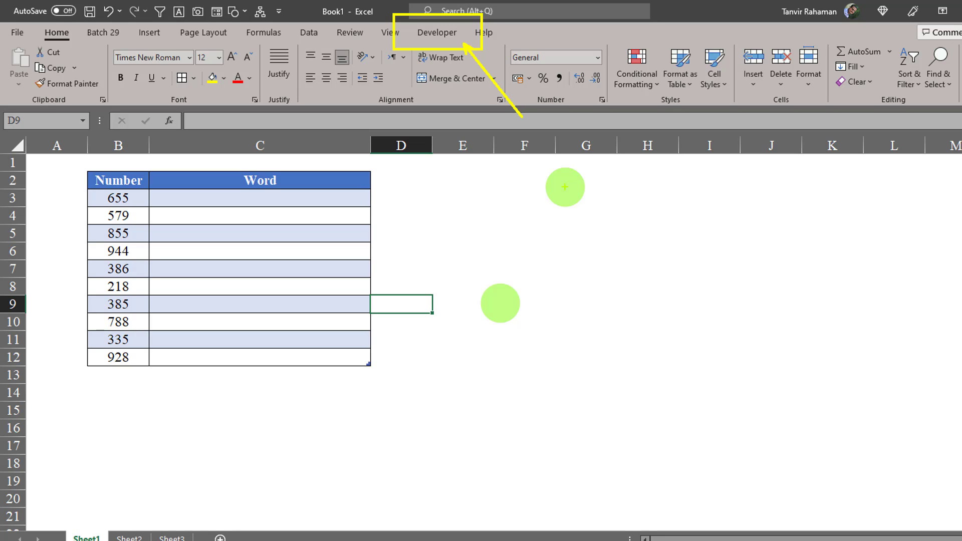
{"action": "right_click", "coordinate": [63, 40]}
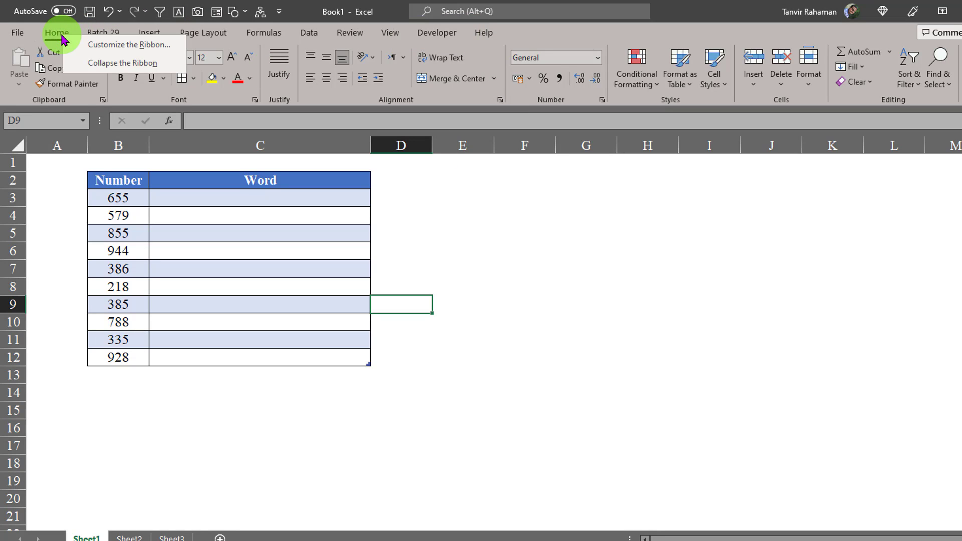
{"action": "left_click", "coordinate": [93, 44]}
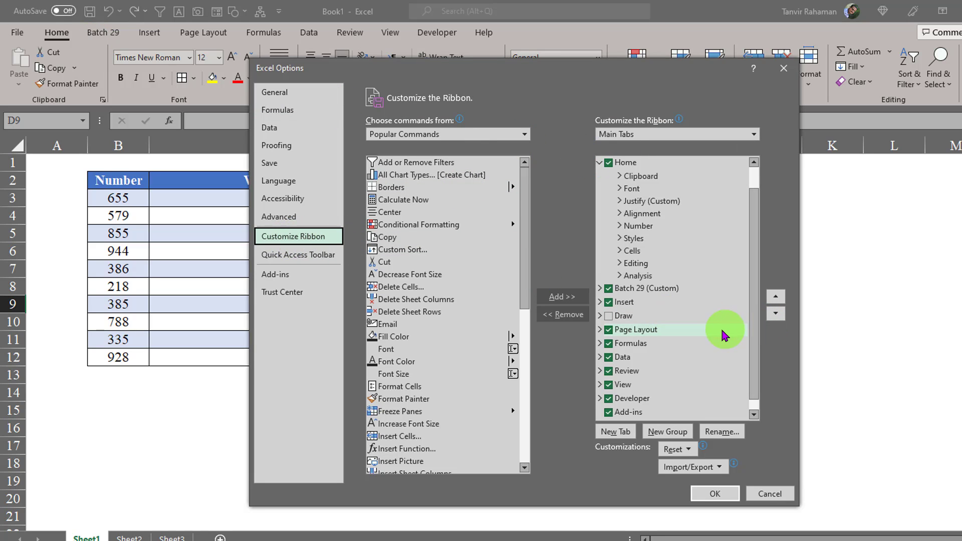
{"action": "scroll", "coordinate": [723, 334], "scroll_direction": "down", "scroll_amount": 1}
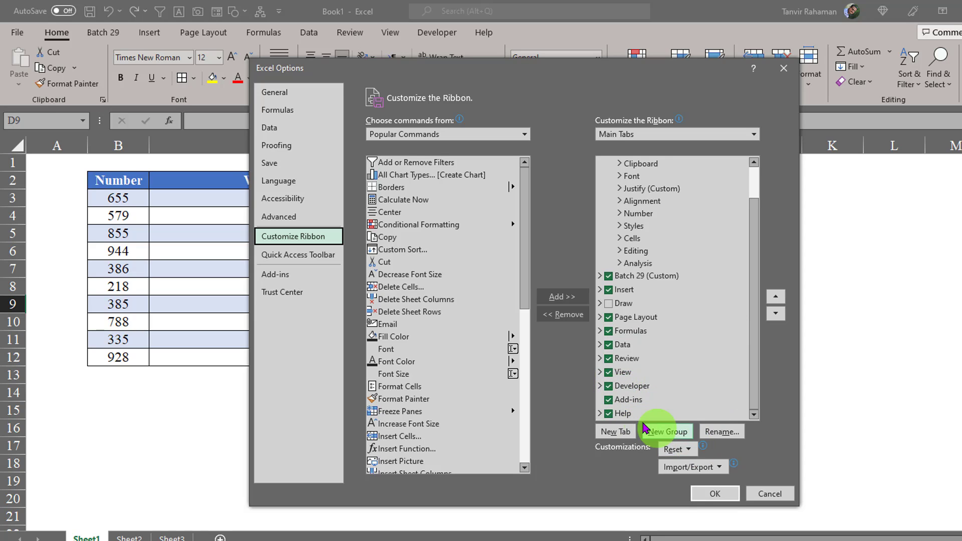
{"action": "left_click", "coordinate": [704, 493]}
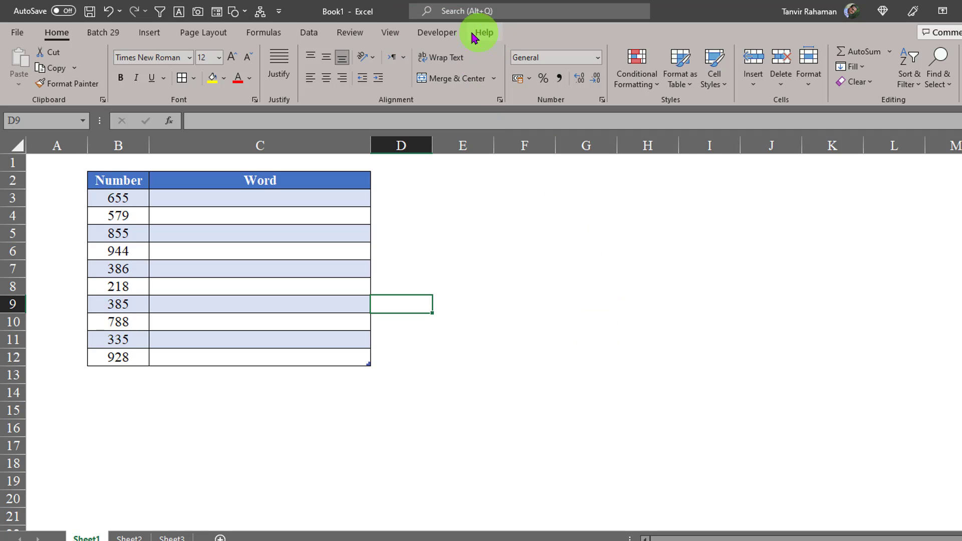
Open the Excel Add-ins dialog from the Developer tools and start browsing for an add-in file.
{"action": "left_click", "coordinate": [437, 32]}
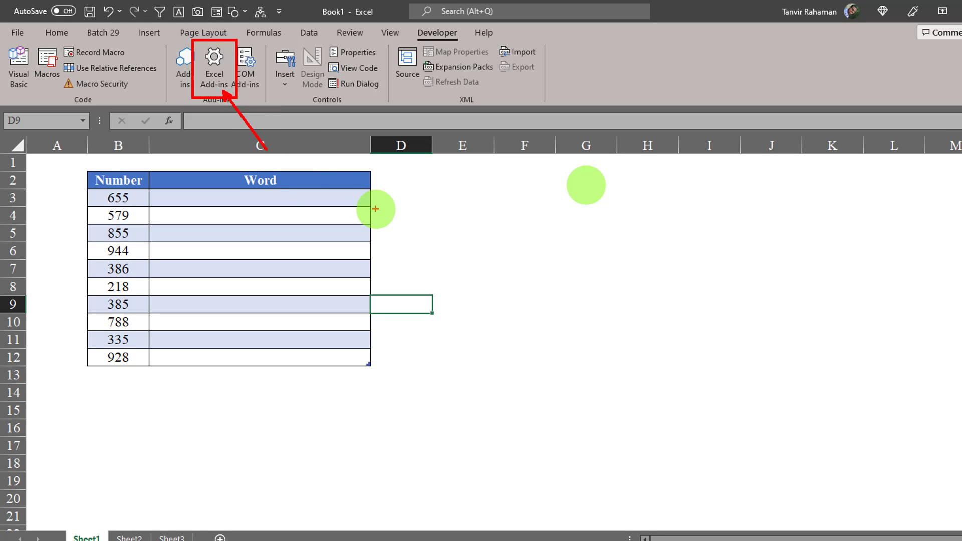
{"action": "left_click", "coordinate": [215, 65]}
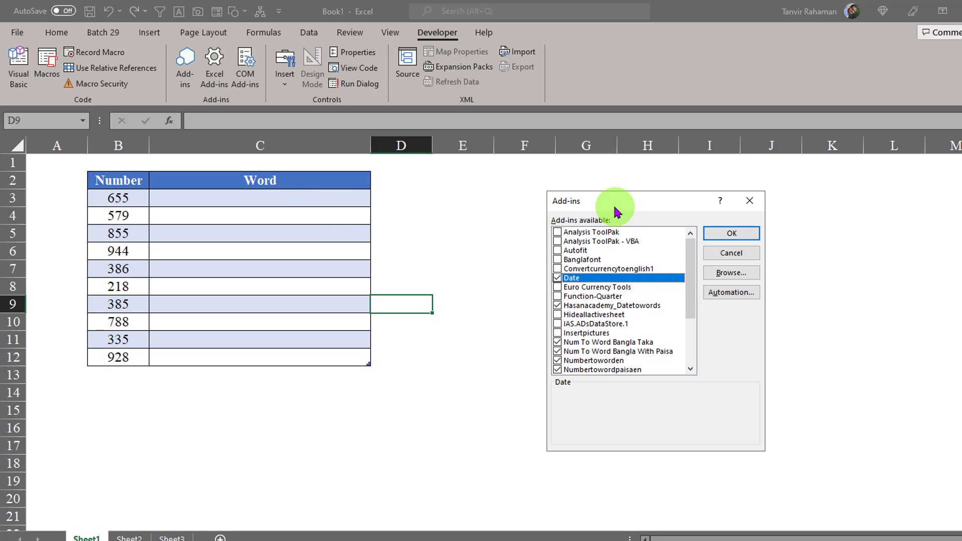
{"action": "left_click_drag", "start_coordinate": [611, 209], "coordinate": [441, 183]}
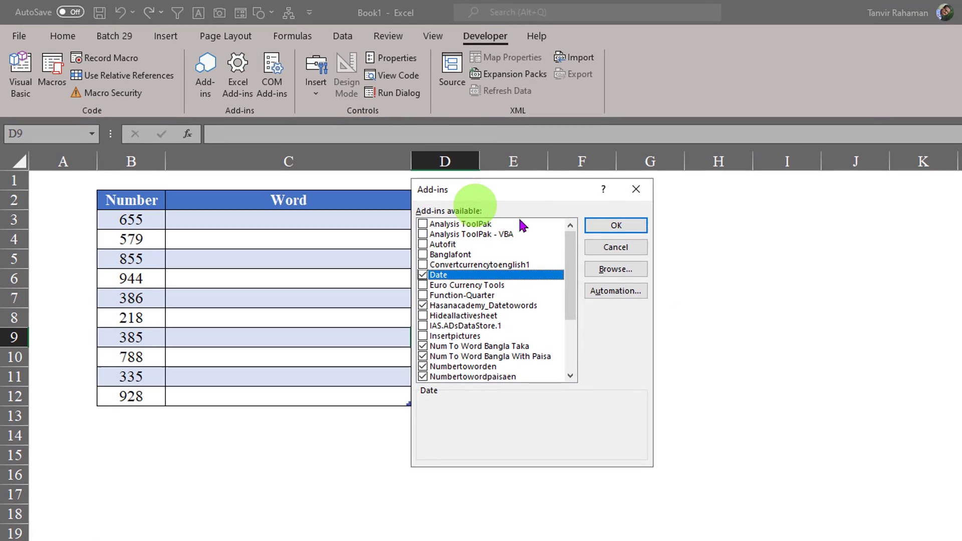
{"action": "left_click", "coordinate": [617, 269]}
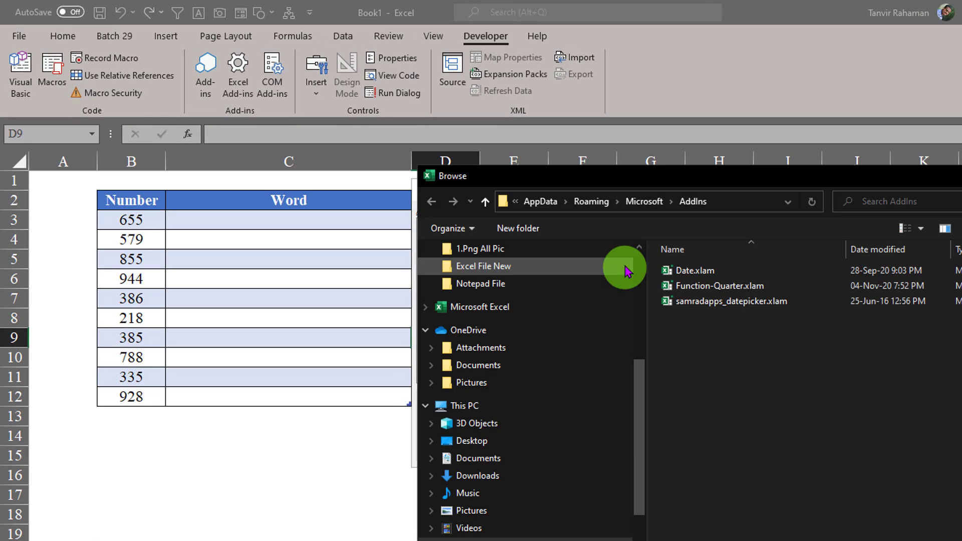
Browse to the NumberToWordEN folder inside Add-ins on drive F:.
{"action": "left_click_drag", "start_coordinate": [630, 173], "coordinate": [511, 88]}
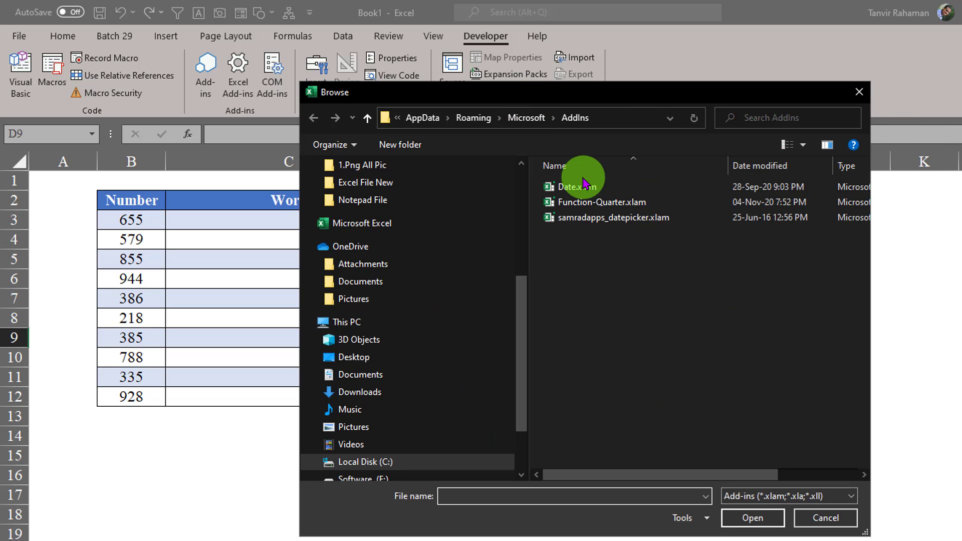
{"action": "scroll", "coordinate": [511, 371], "scroll_direction": "down", "scroll_amount": 3}
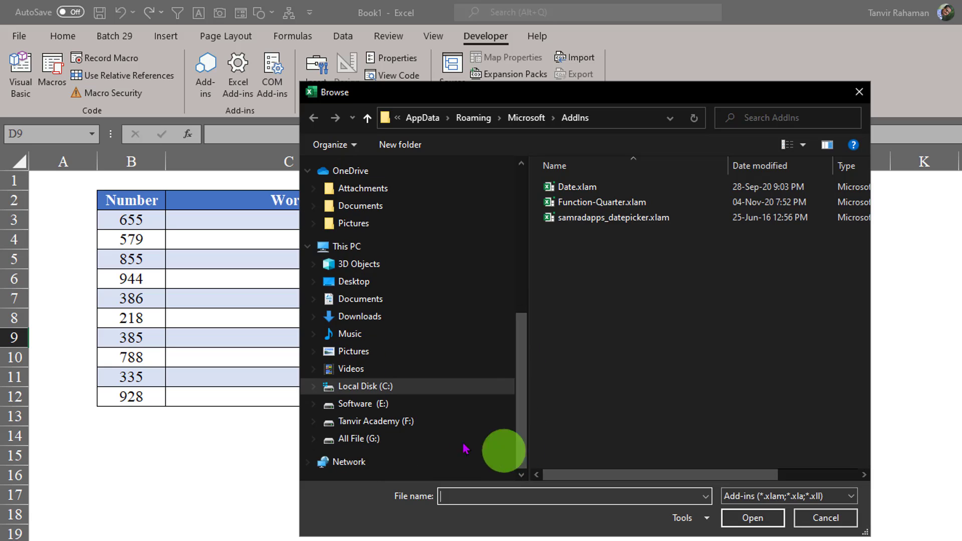
{"action": "left_click", "coordinate": [369, 422]}
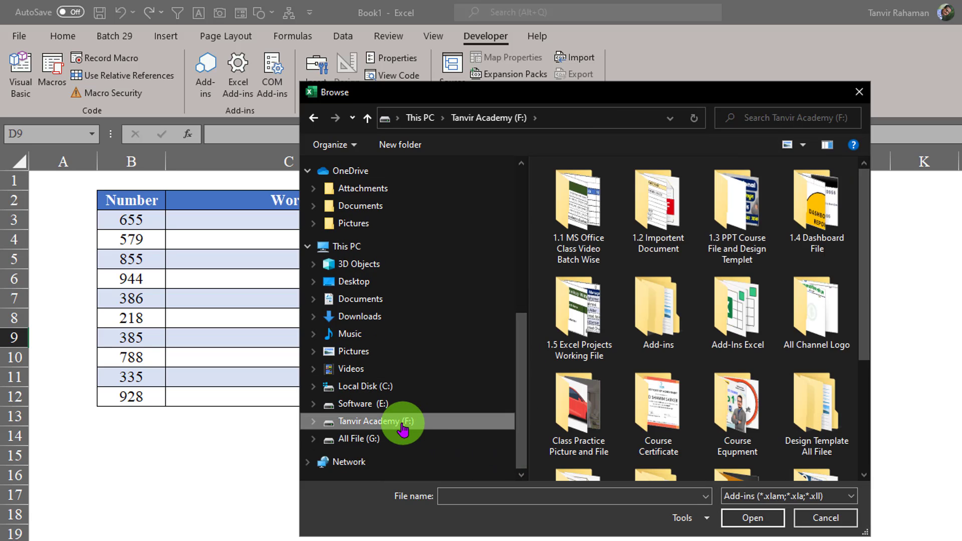
{"action": "scroll", "coordinate": [732, 301], "scroll_direction": "down", "scroll_amount": 3}
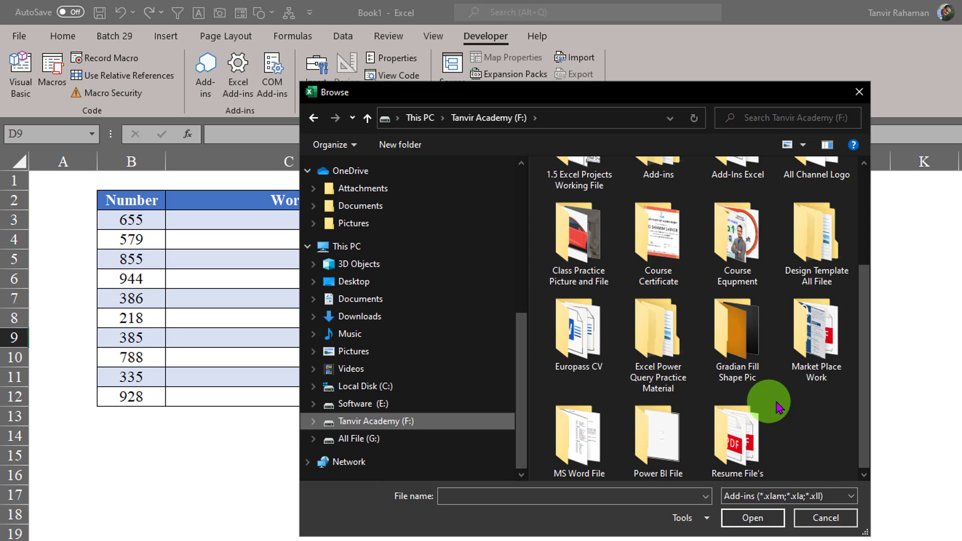
{"action": "scroll", "coordinate": [788, 398], "scroll_direction": "up", "scroll_amount": 3}
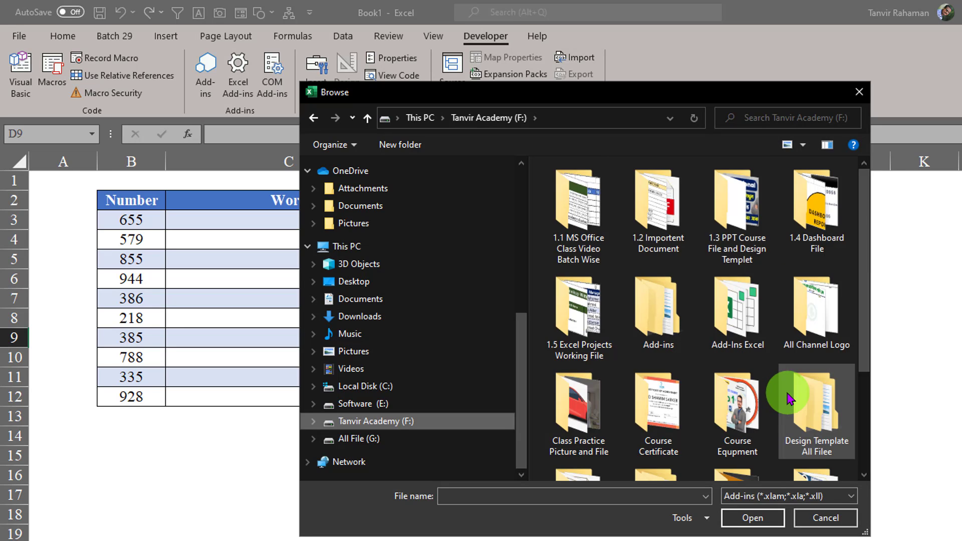
{"action": "double_click", "coordinate": [659, 325]}
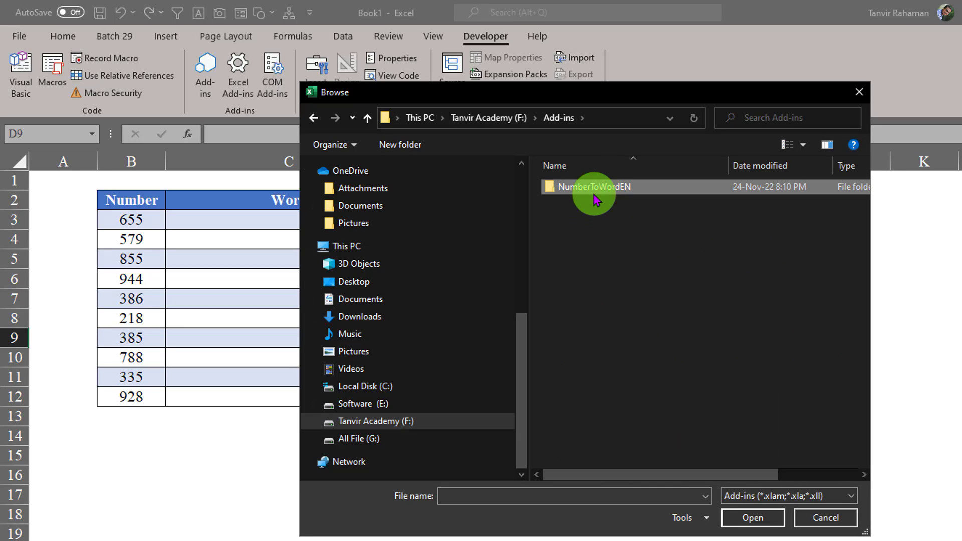
{"action": "double_click", "coordinate": [596, 200]}
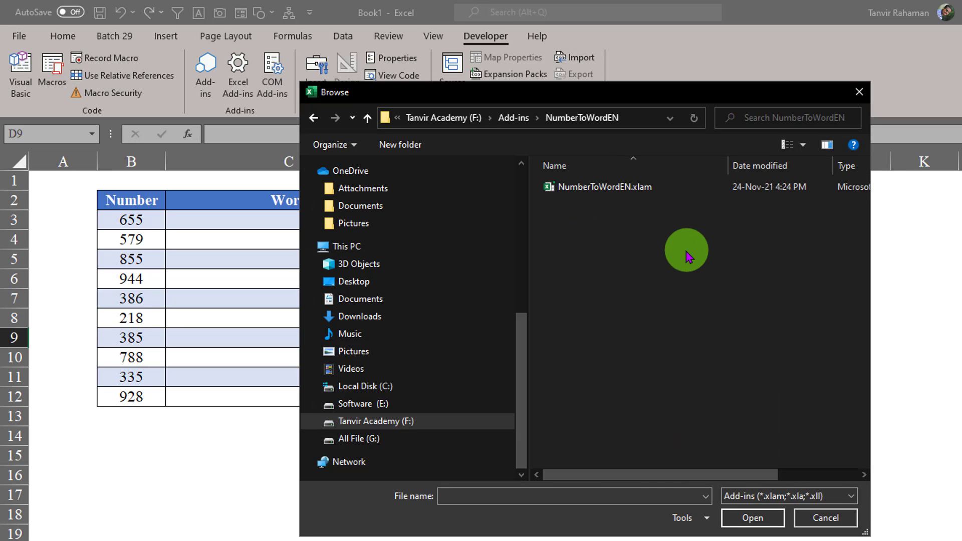
Try to add NumberToWordEN.xlam, cancel replacing the existing file, and accept the add-ins list with Numbertoworden enabled.
{"action": "left_click", "coordinate": [600, 193]}
{"action": "left_click", "coordinate": [752, 521]}
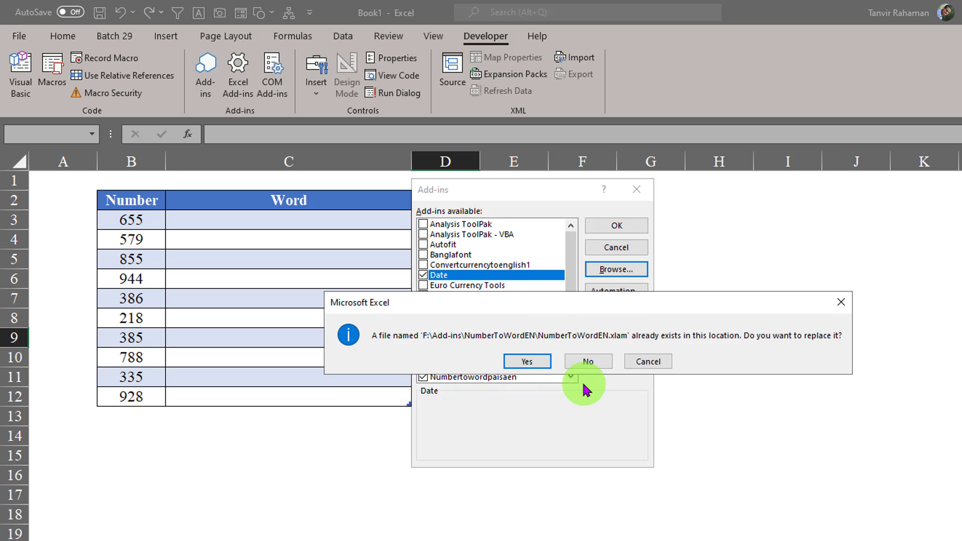
{"action": "left_click", "coordinate": [841, 304]}
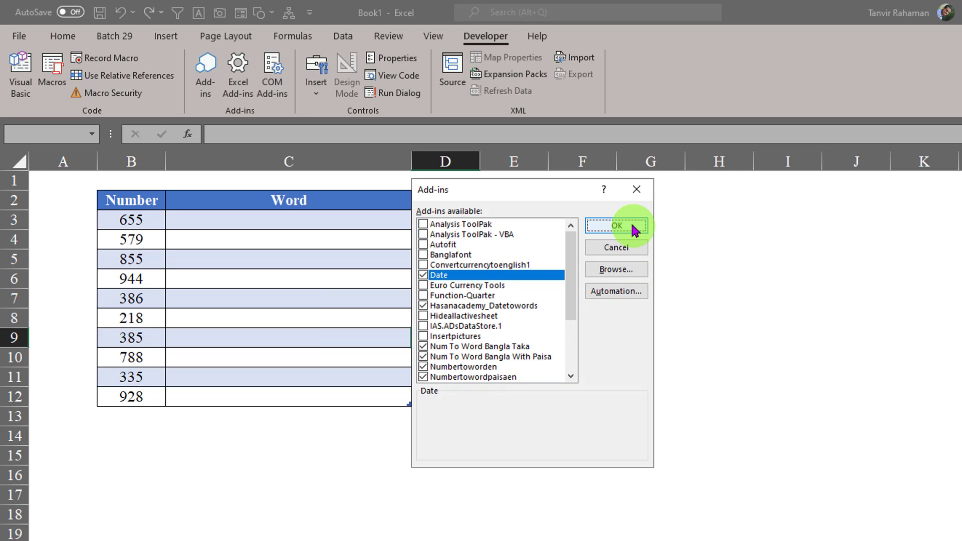
{"action": "left_click", "coordinate": [621, 228]}
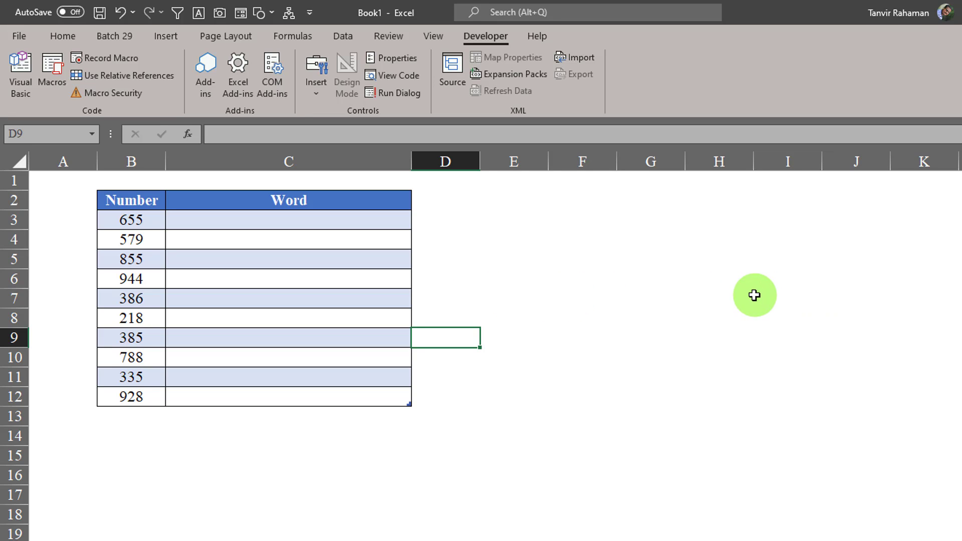
{"action": "left_click", "coordinate": [403, 223]}
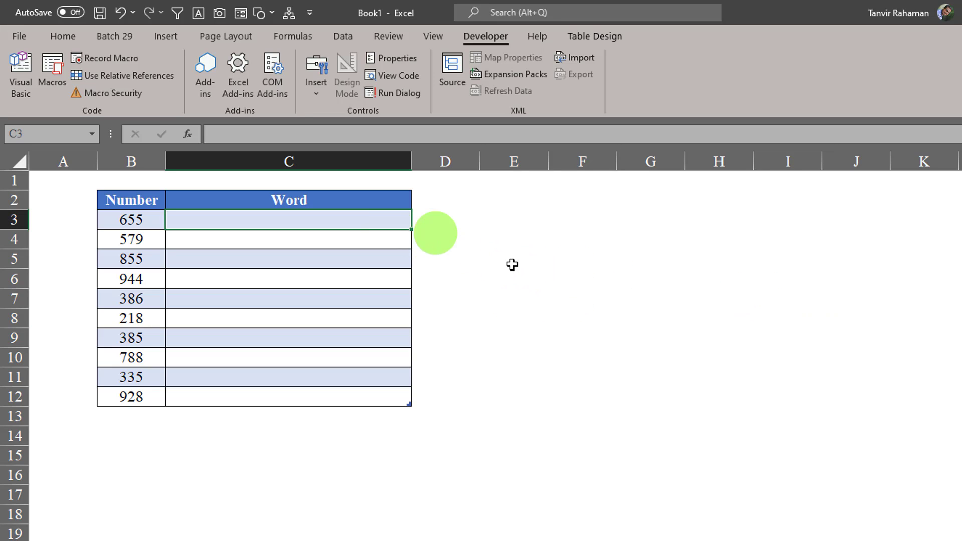
{"action": "type", "text": "="}
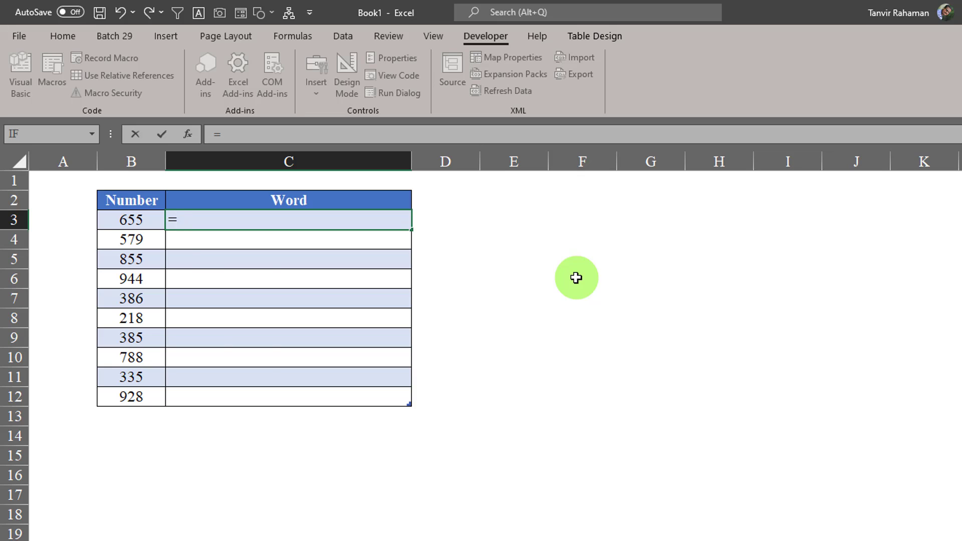
{"action": "type", "text": "e"}
{"action": "key", "text": "BackSpace"}
{"action": "type", "text": "num"}
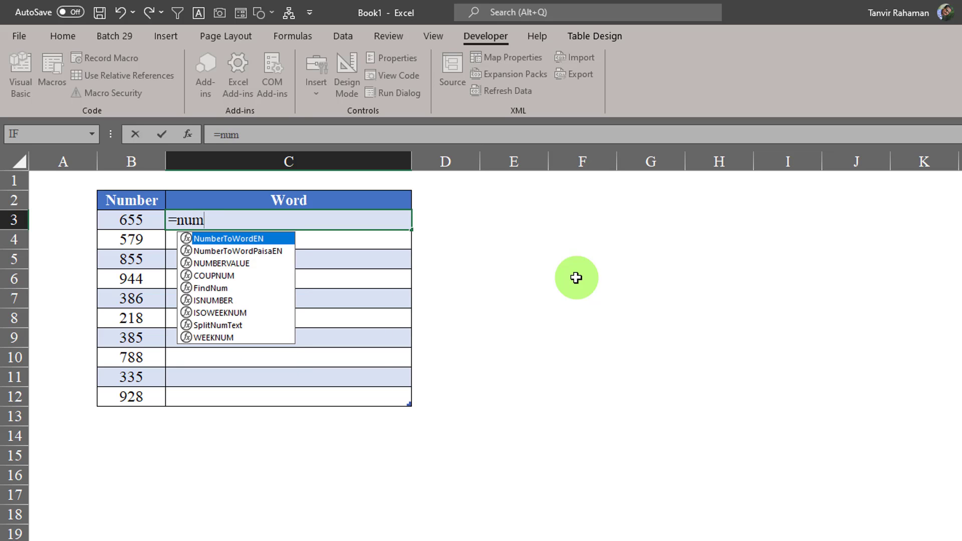
{"action": "double_click", "coordinate": [268, 240]}
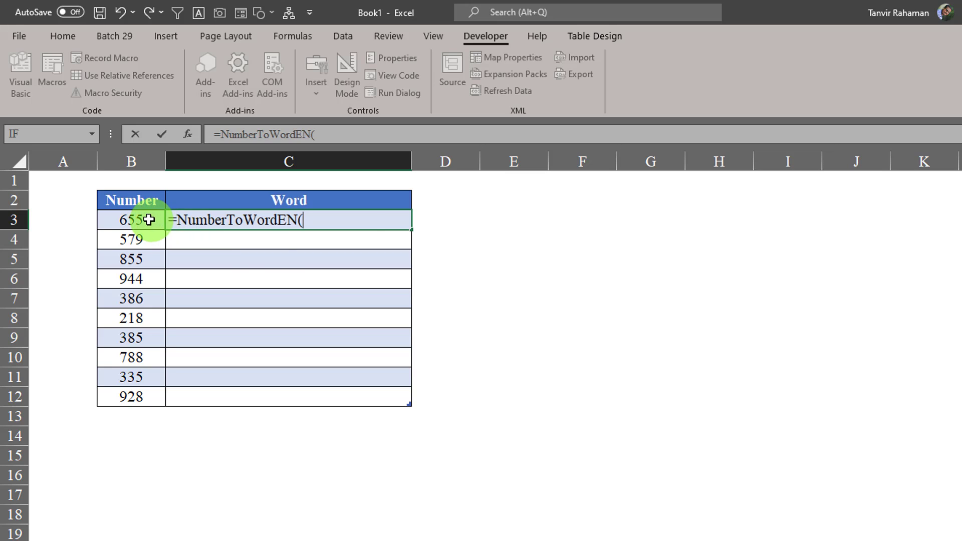
{"action": "left_click", "coordinate": [126, 220]}
{"action": "type", "text": ")"}
{"action": "key", "text": "Return"}
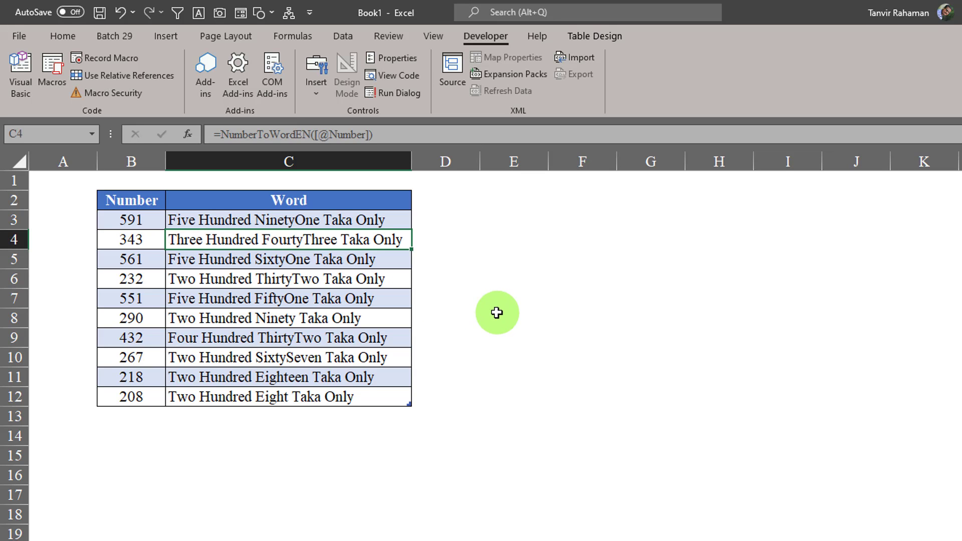
Clear the NumberToWordEN formulas from C3:C12 and select C3.
{"action": "left_click_drag", "start_coordinate": [344, 216], "coordinate": [345, 395]}
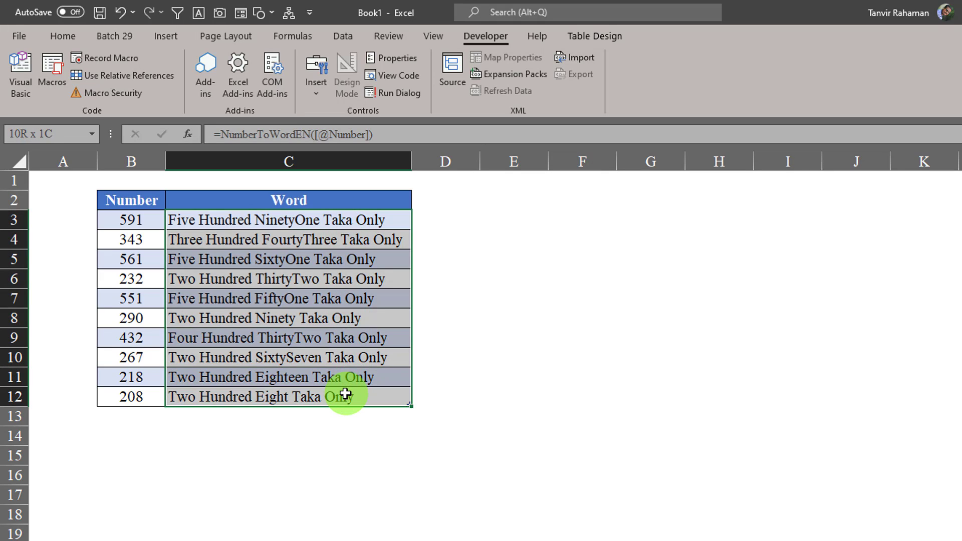
{"action": "key", "text": "Delete"}
{"action": "left_click", "coordinate": [292, 221]}
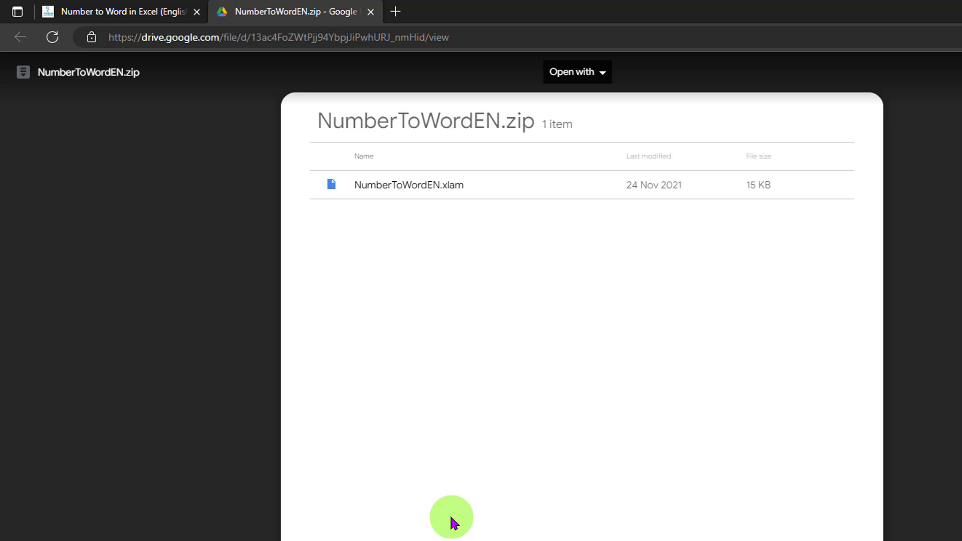
Close the NumberToWordEN.zip page in the browser and view the second add-in download link on the article page.
{"action": "left_click", "coordinate": [370, 12]}
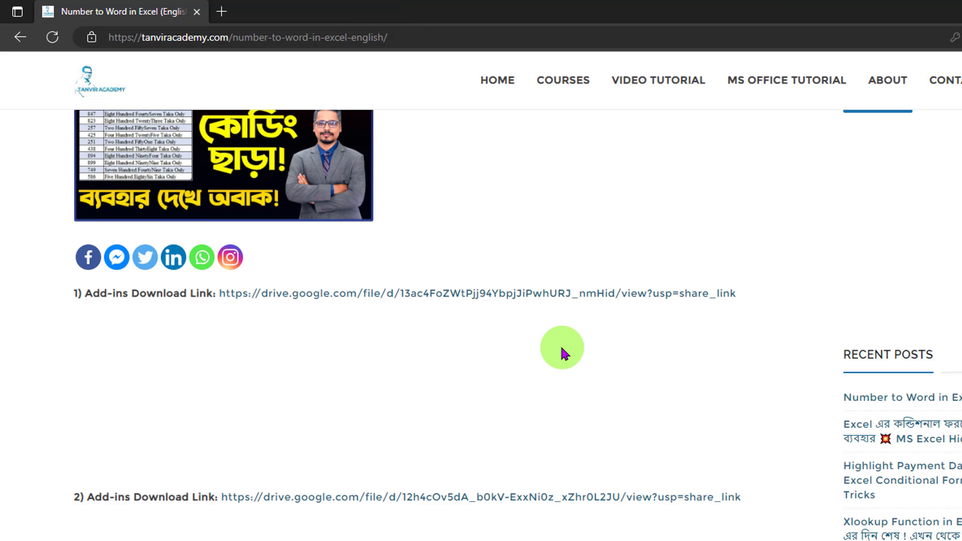
{"action": "scroll", "coordinate": [473, 435], "scroll_direction": "down", "scroll_amount": 1}
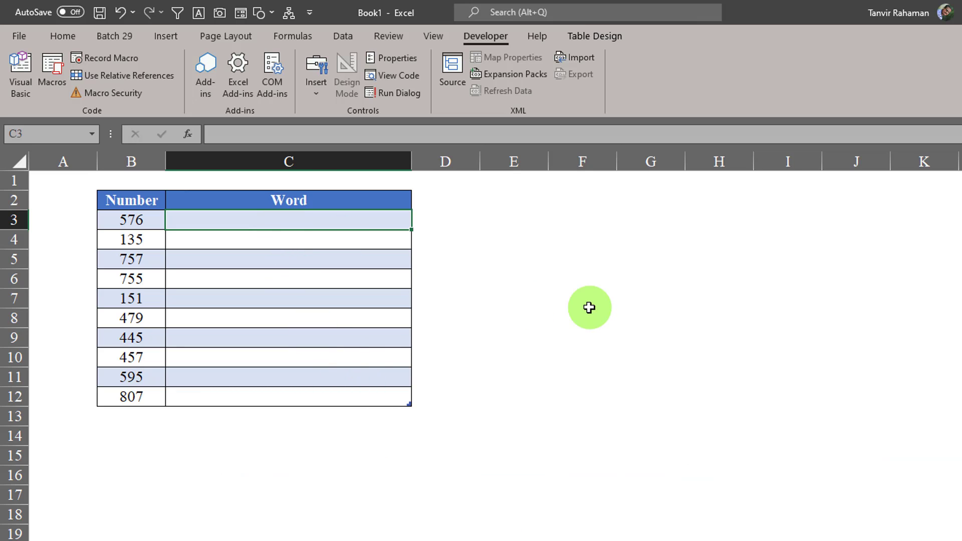
{"action": "type", "text": "="}
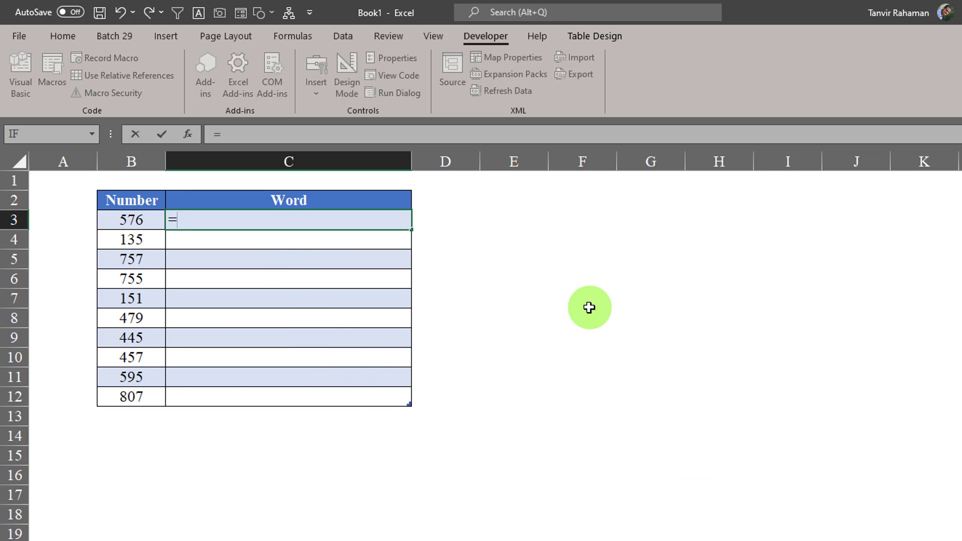
{"action": "type", "text": "num"}
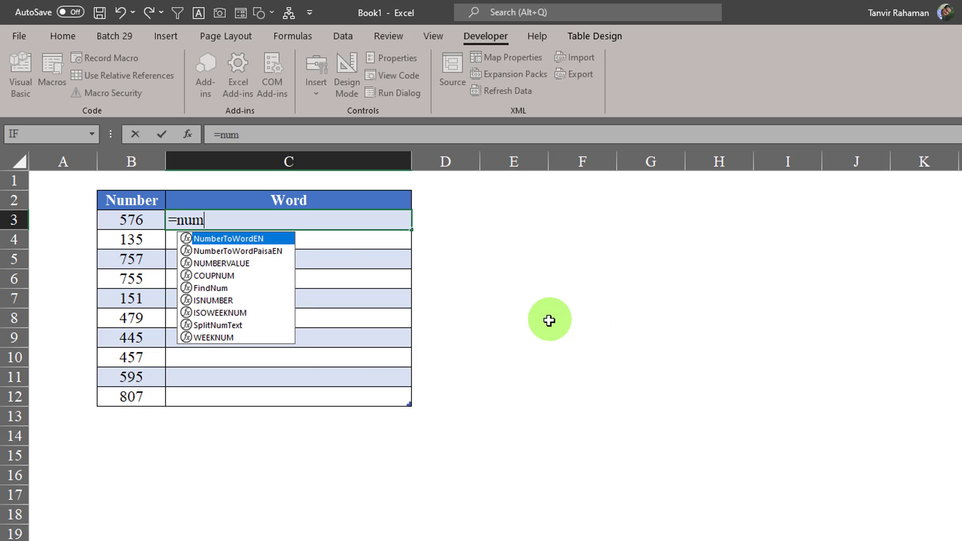
{"action": "double_click", "coordinate": [266, 250]}
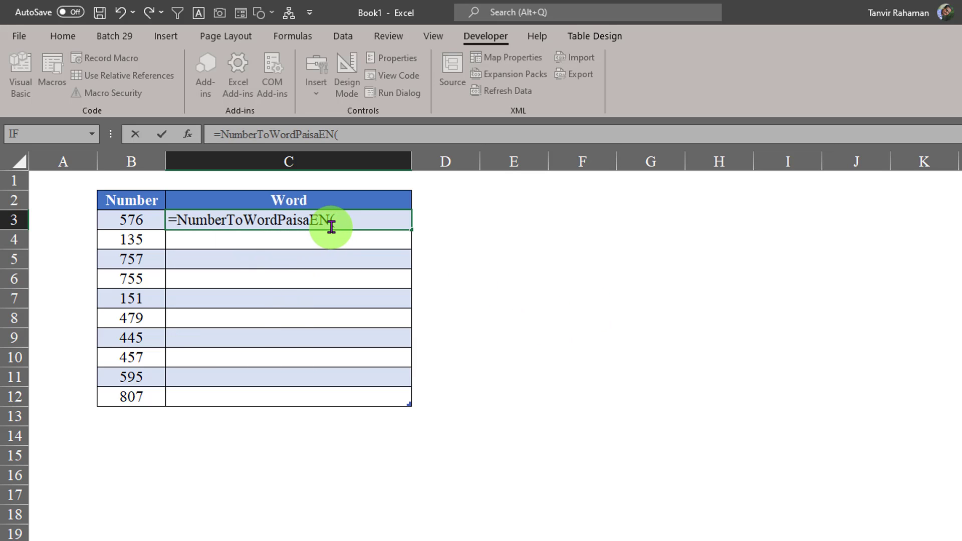
{"action": "left_click", "coordinate": [121, 220]}
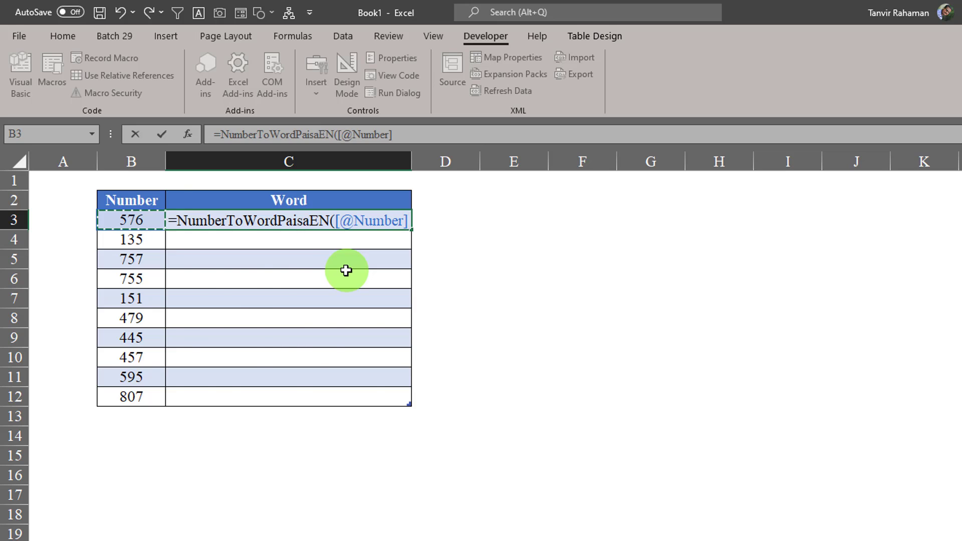
{"action": "key", "text": "Return"}
{"action": "left_click_drag", "start_coordinate": [411, 162], "coordinate": [470, 162]}
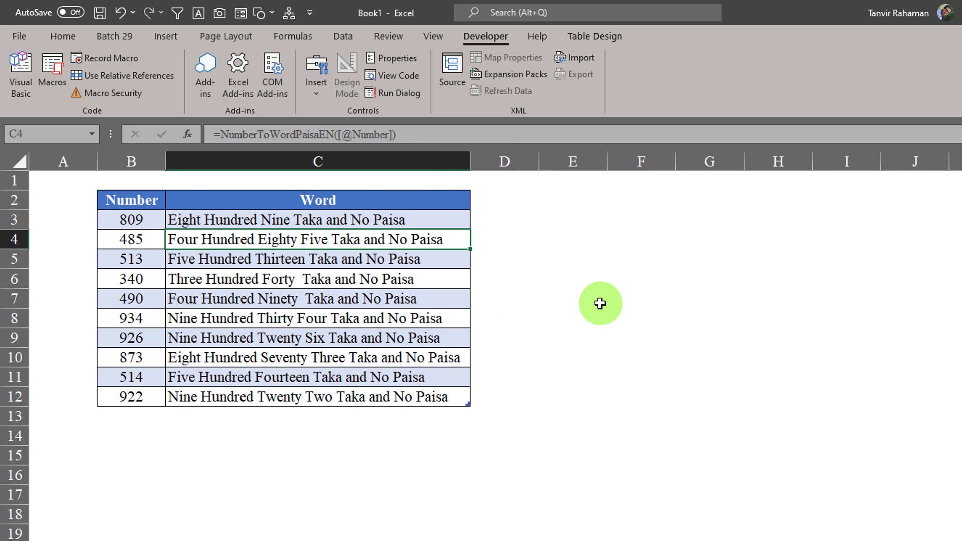
{"action": "left_click", "coordinate": [601, 303]}
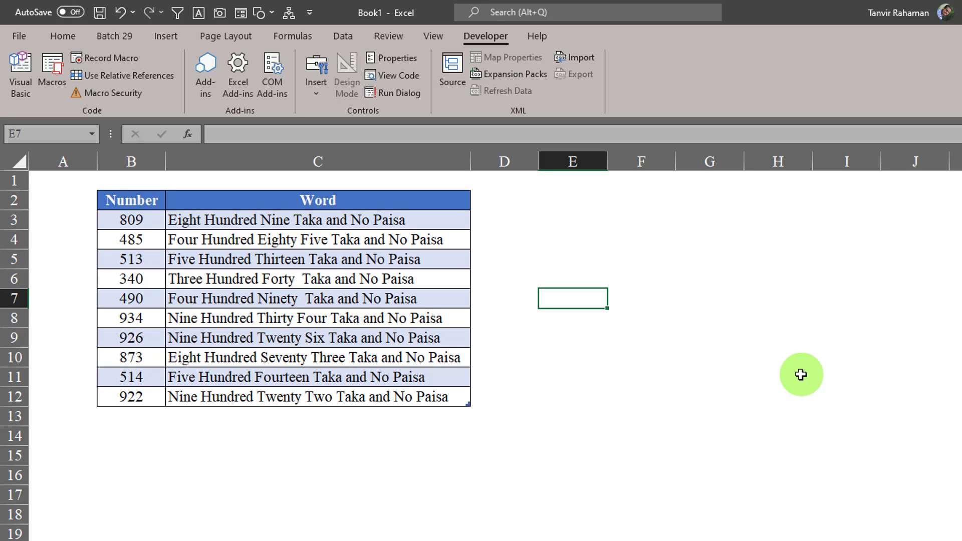
{"action": "key", "text": "alt+F11"}
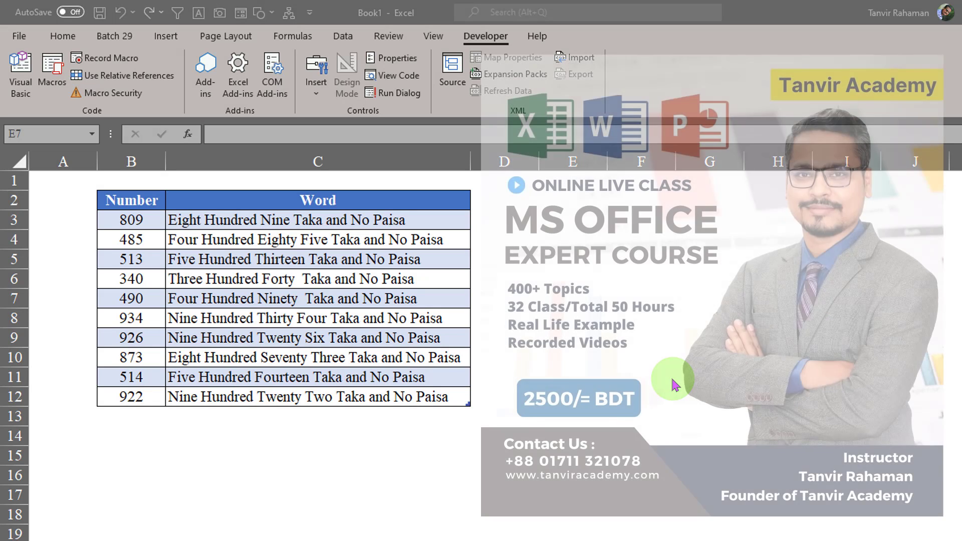